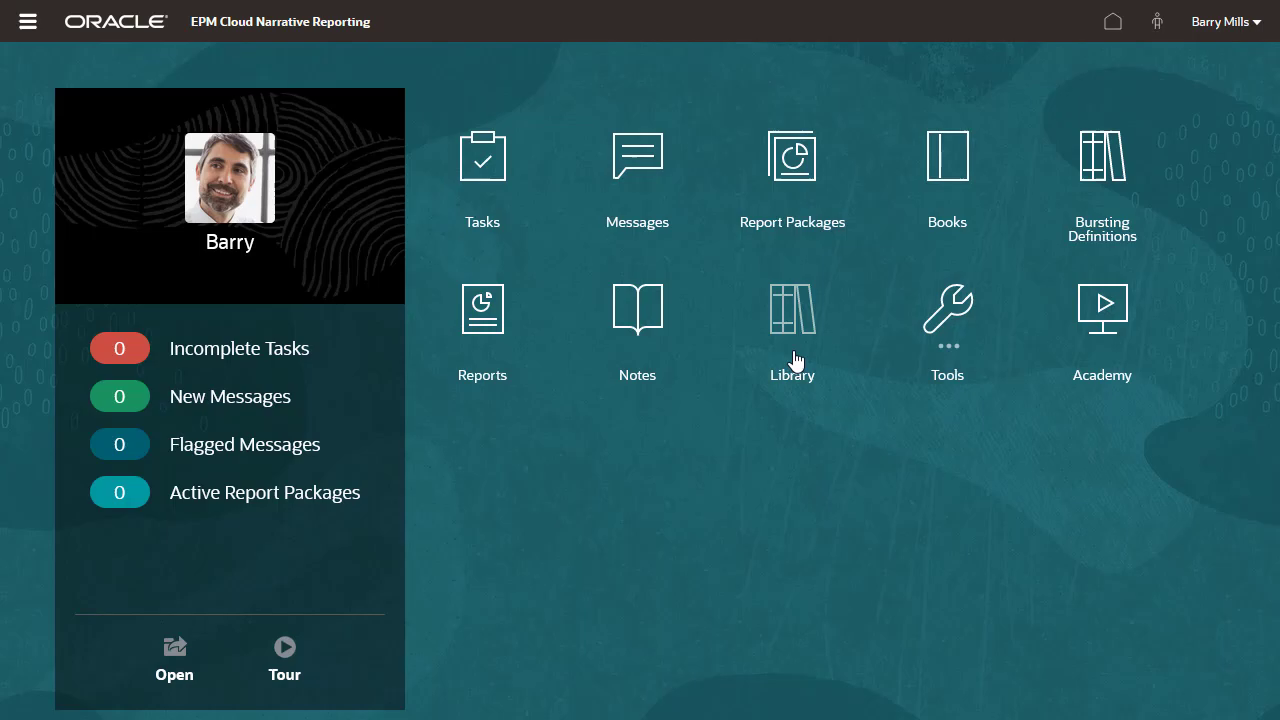
# Open the Revenue by Territory report from the library's Reports folder through its Actions menu.
pyautogui.click(795, 333)
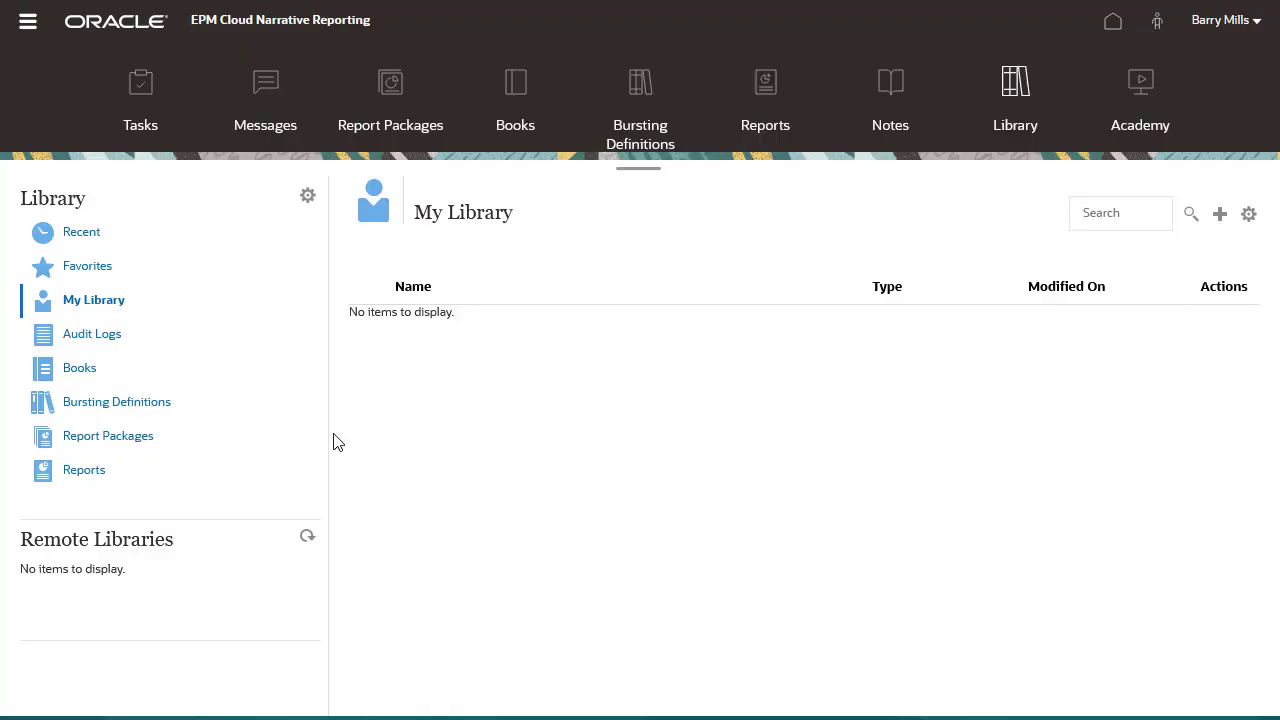
pyautogui.click(210, 476)
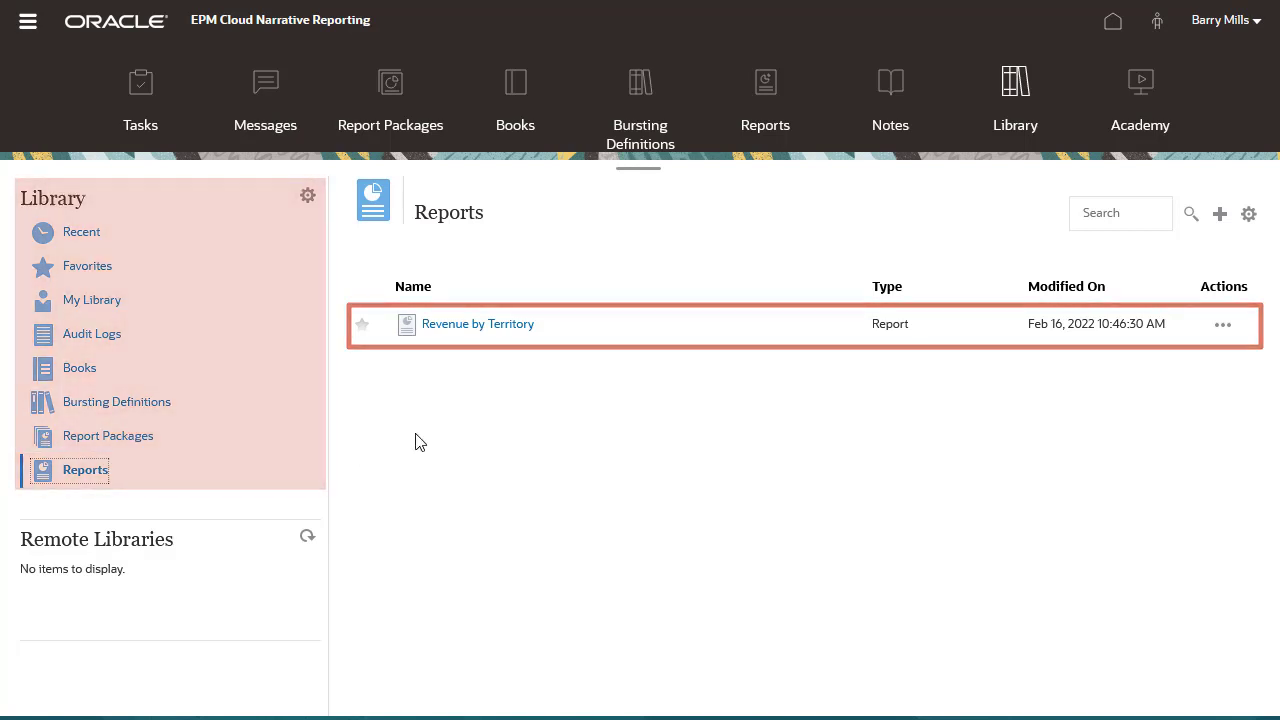
pyautogui.click(1222, 326)
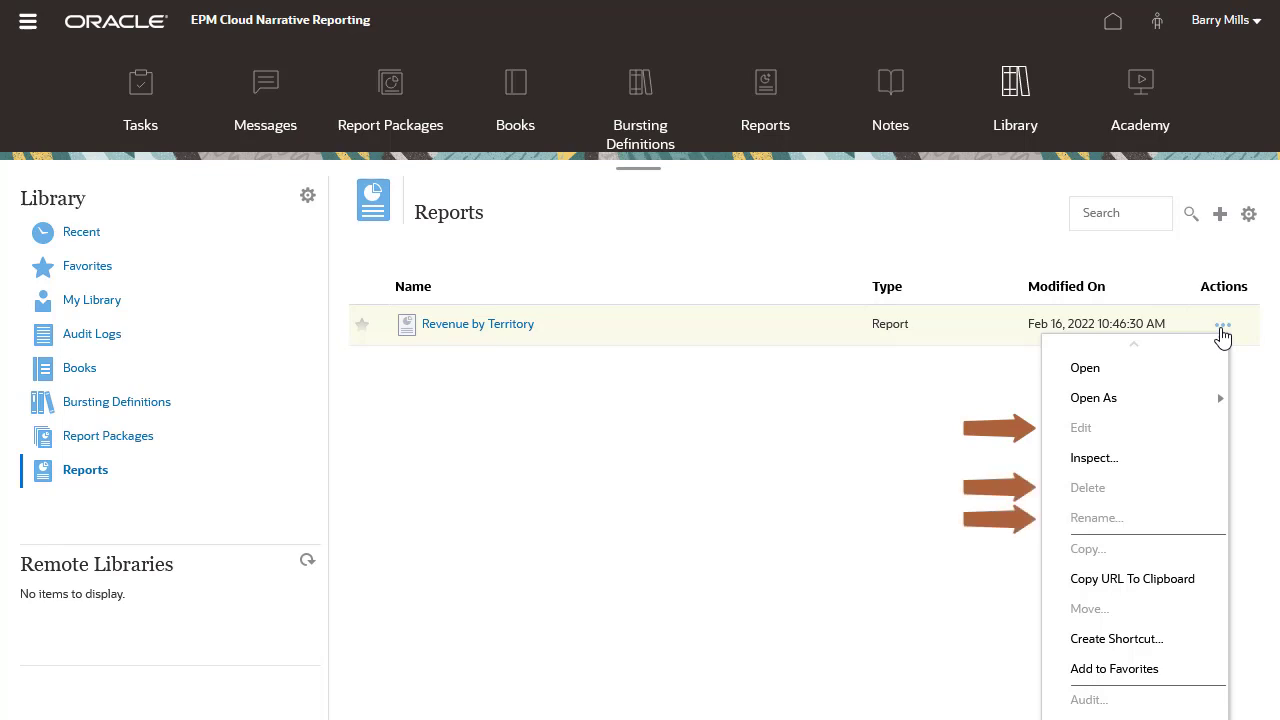
pyautogui.click(1100, 376)
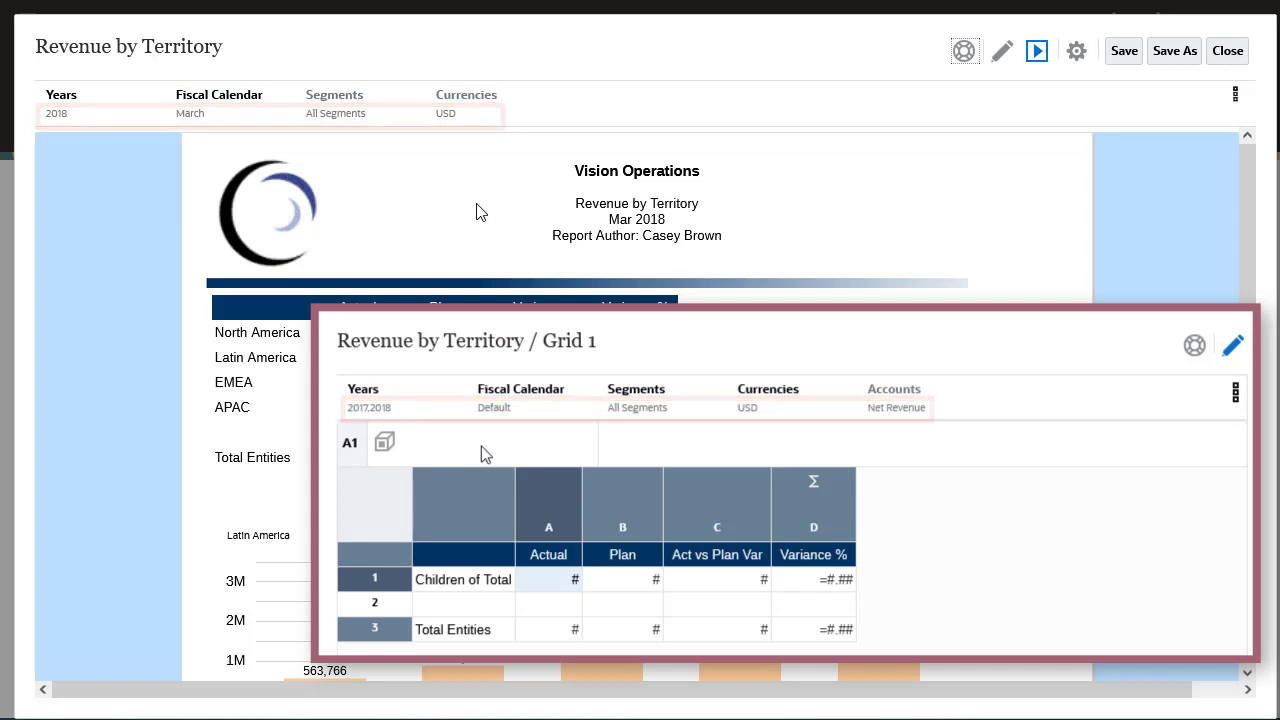
# Review the Years and Fiscal Calendar member lists in the report's POV bar.
pyautogui.click(63, 118)
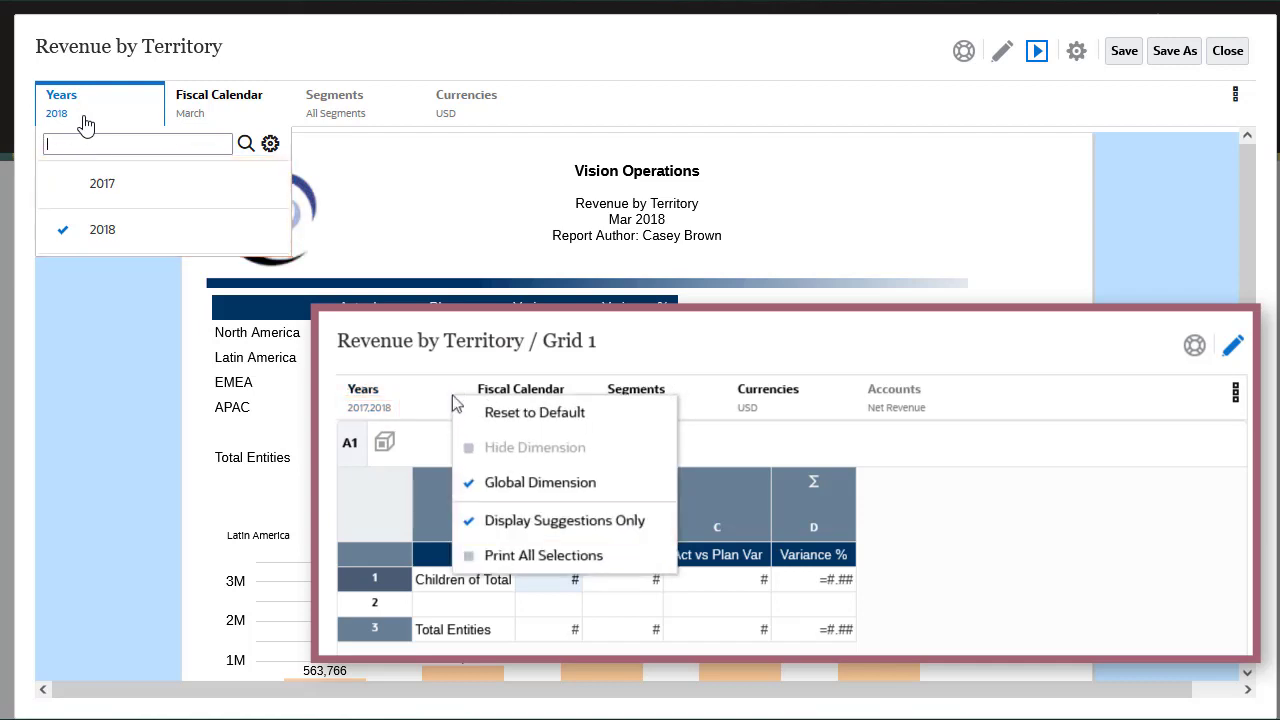
pyautogui.click(196, 120)
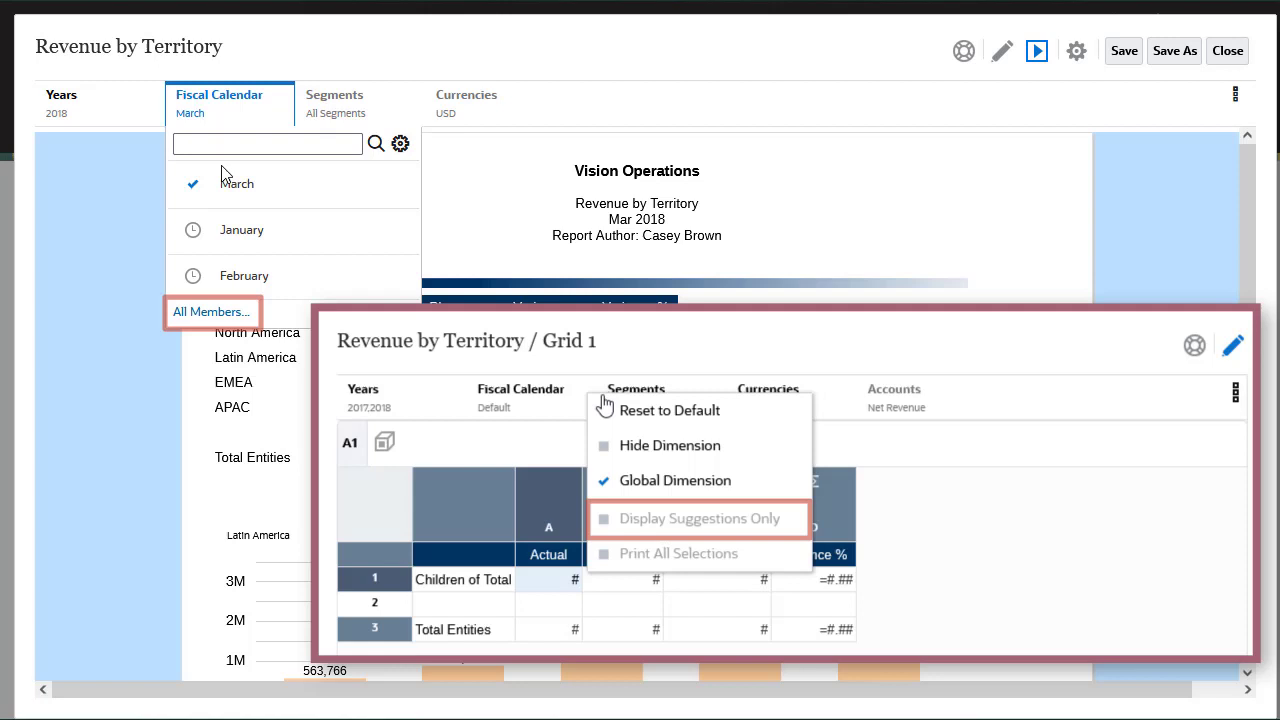
pyautogui.click(196, 120)
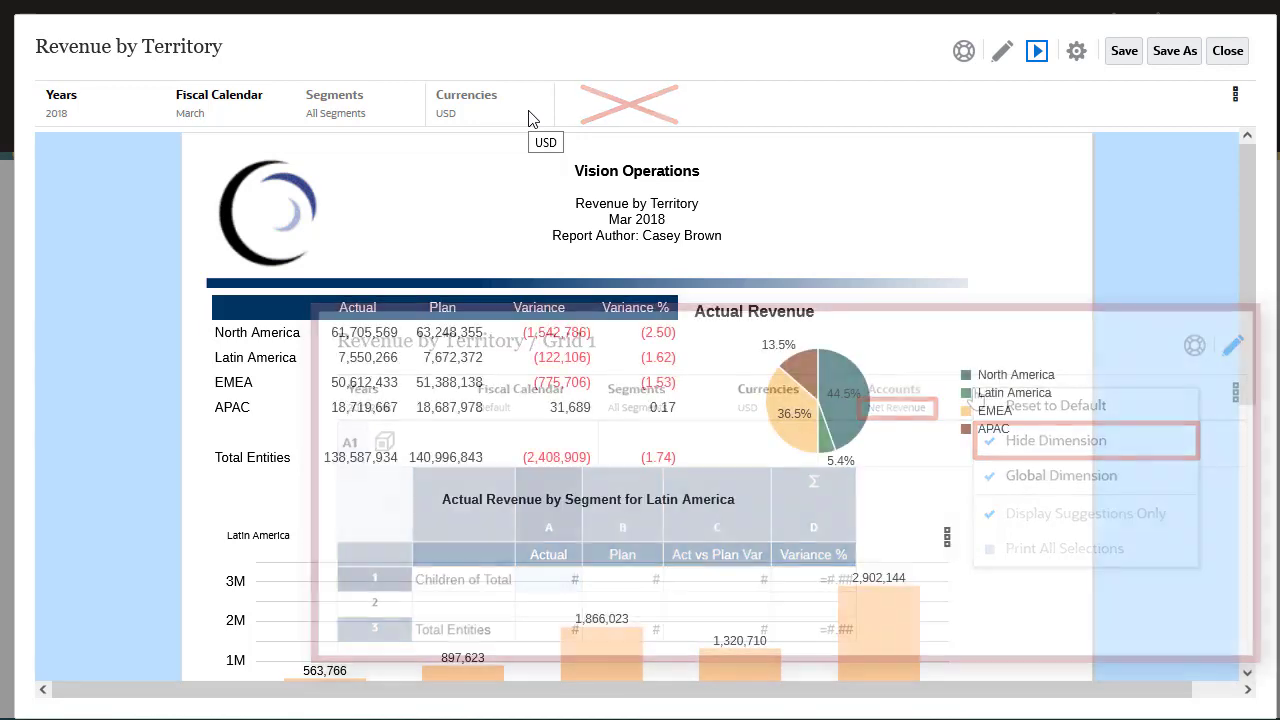
pyautogui.moveTo(1242, 197); pyautogui.dragTo(1247, 234)
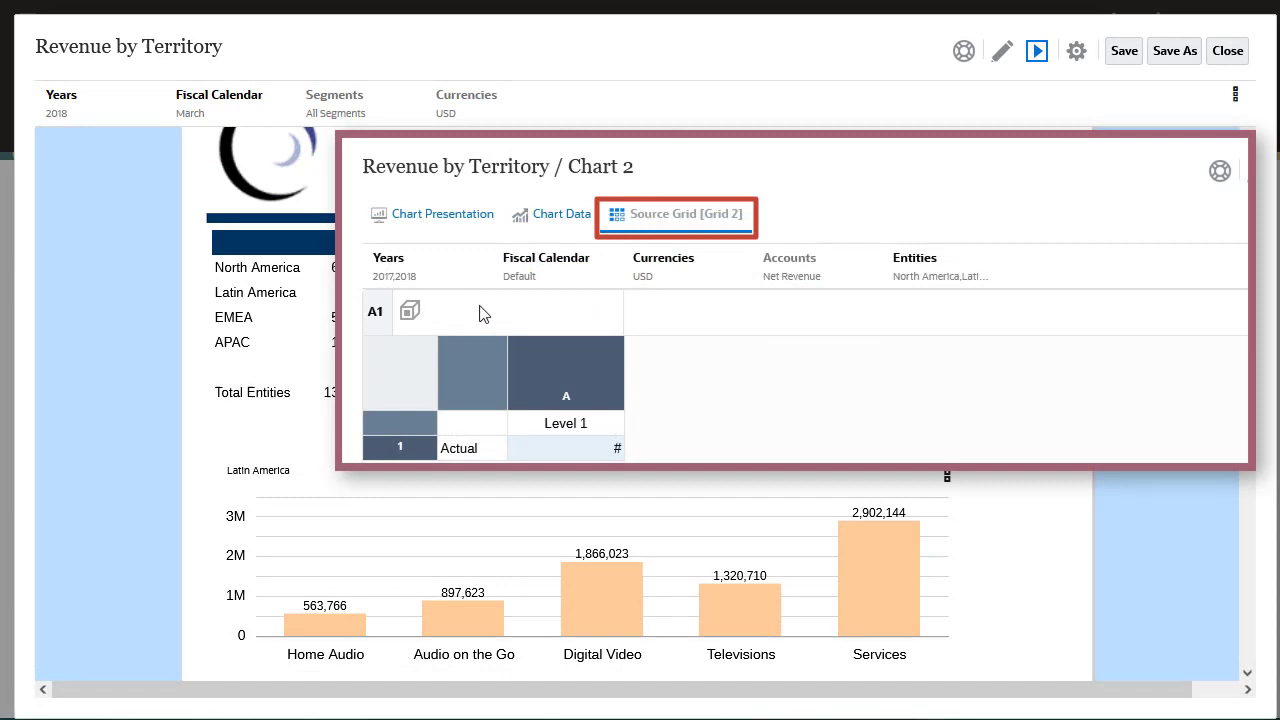
pyautogui.click(479, 272)
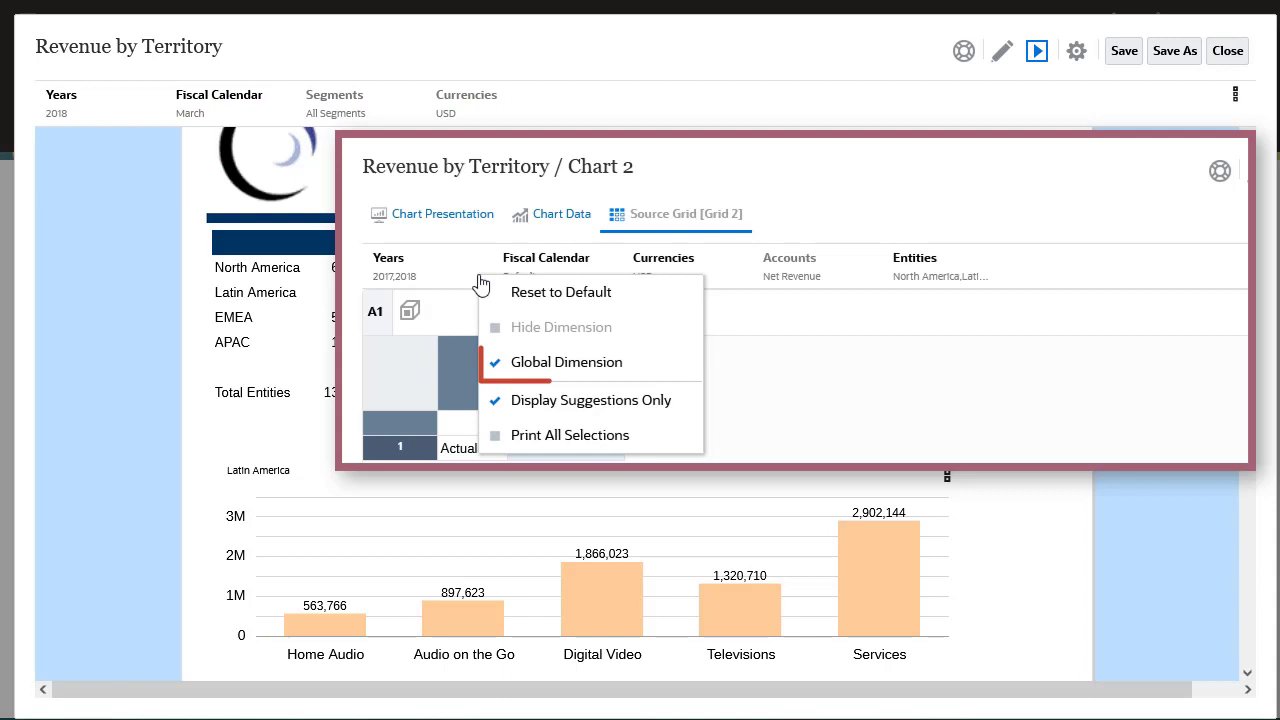
pyautogui.click(608, 270)
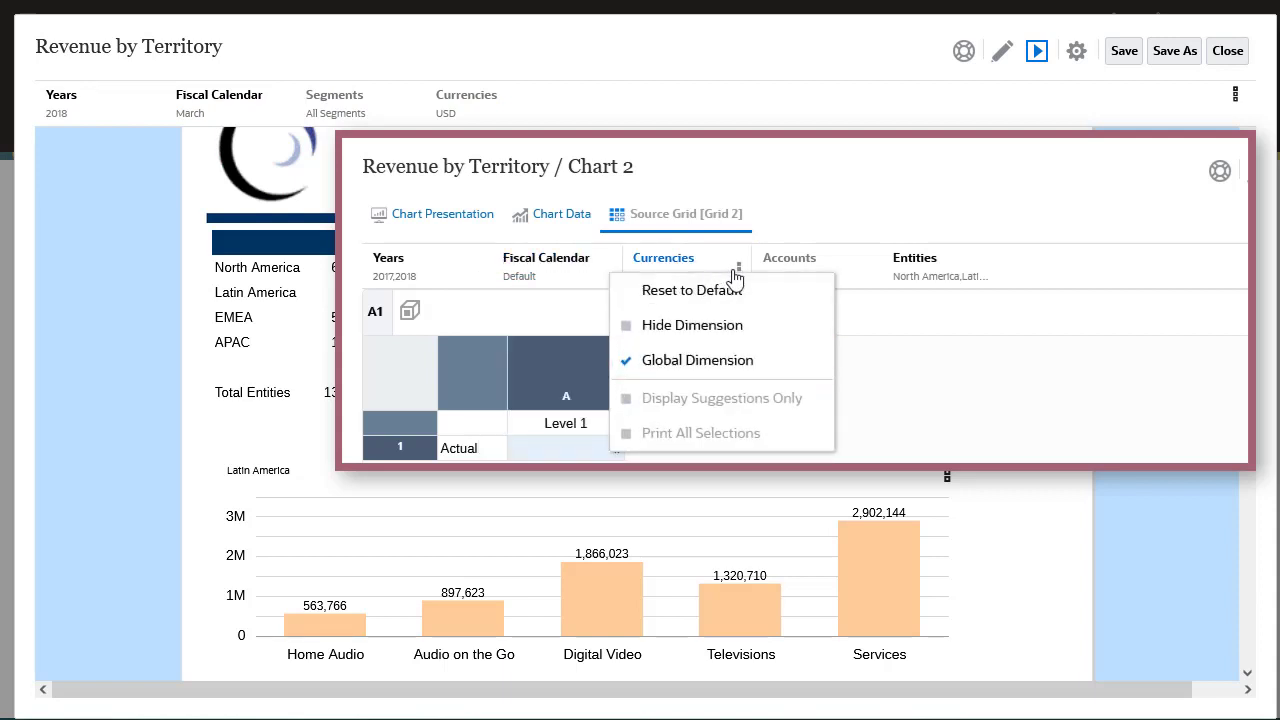
pyautogui.click(738, 274)
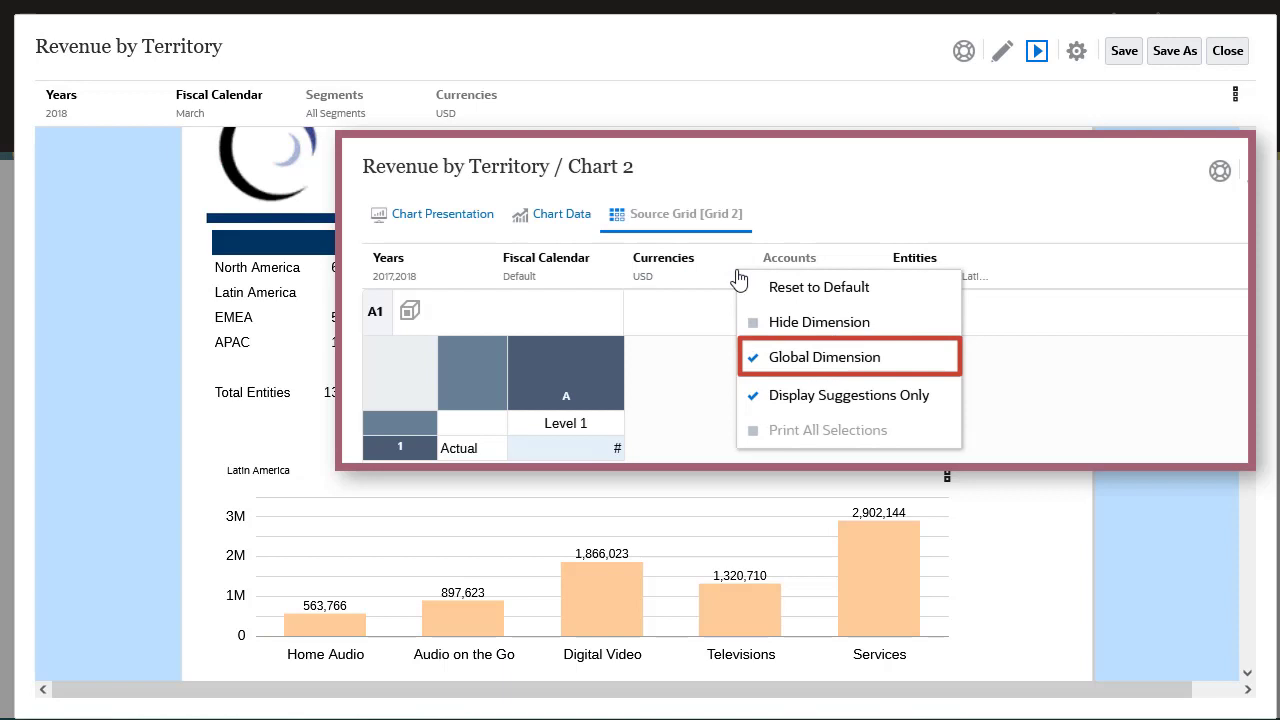
pyautogui.click(869, 274)
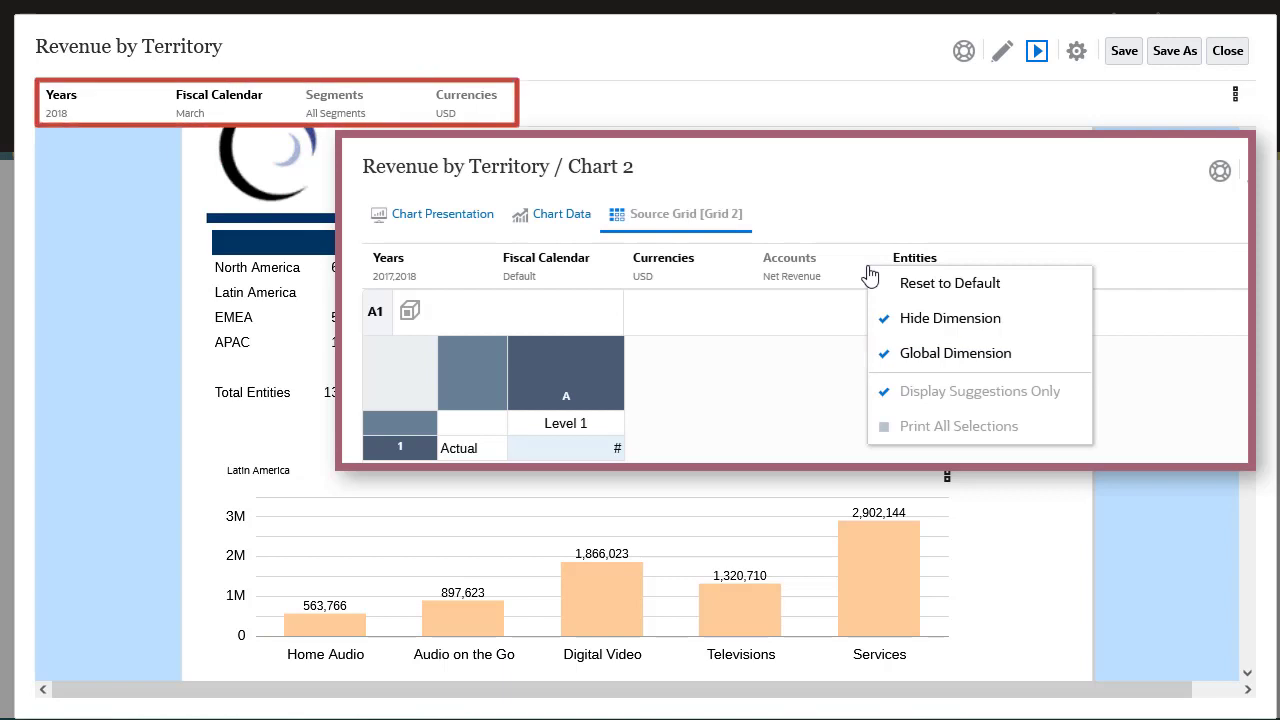
pyautogui.click(998, 271)
pyautogui.click(1000, 271)
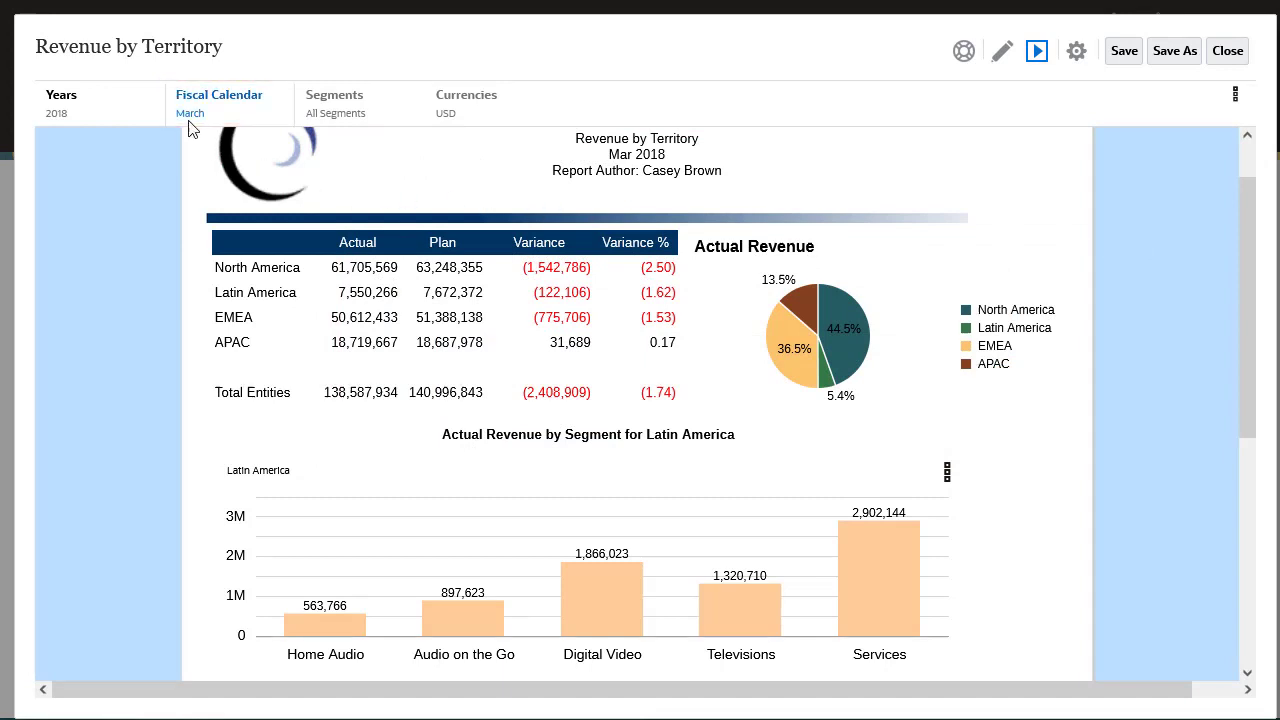
# Switch the report to January 2018 and set the segment chart to North America.
pyautogui.click(190, 120)
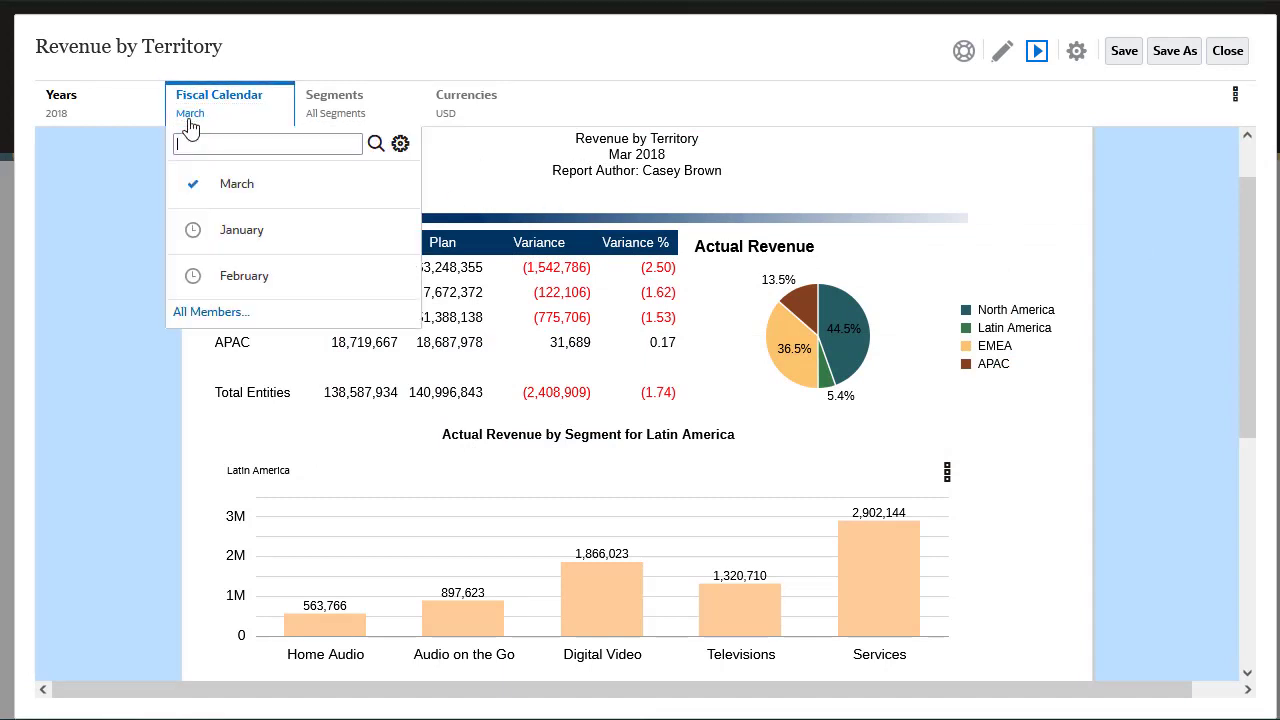
pyautogui.click(193, 236)
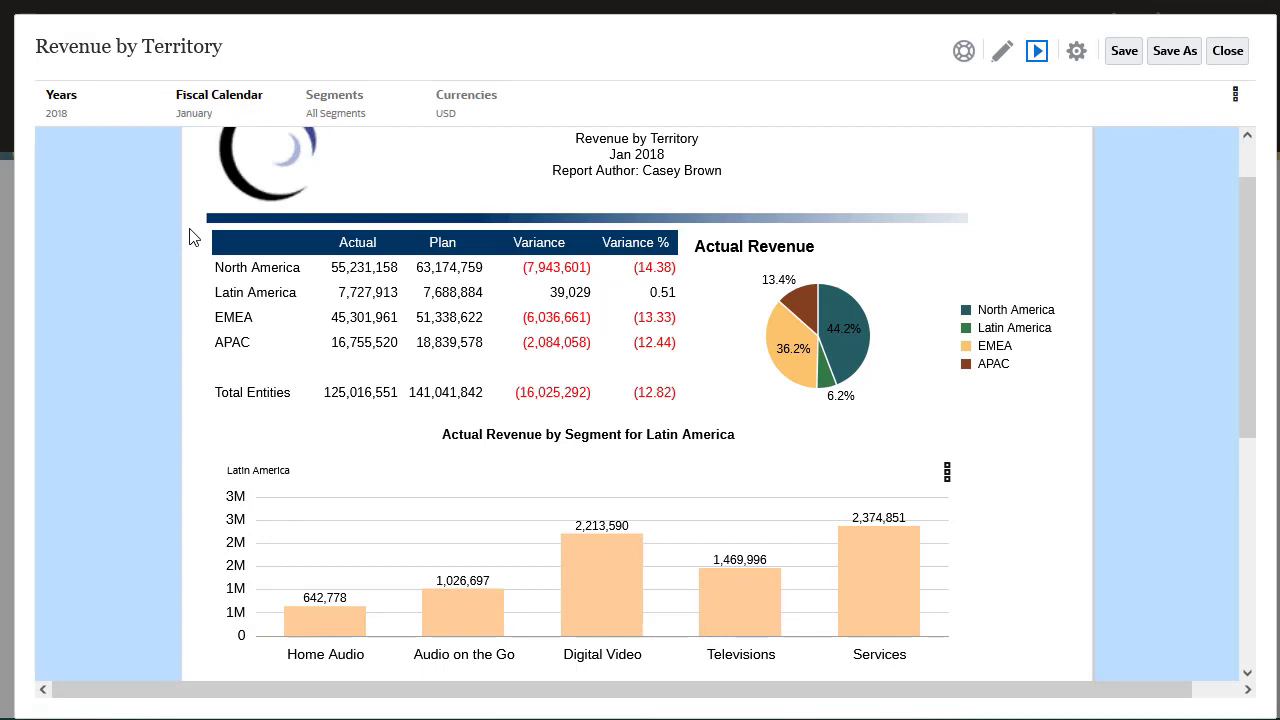
pyautogui.click(255, 472)
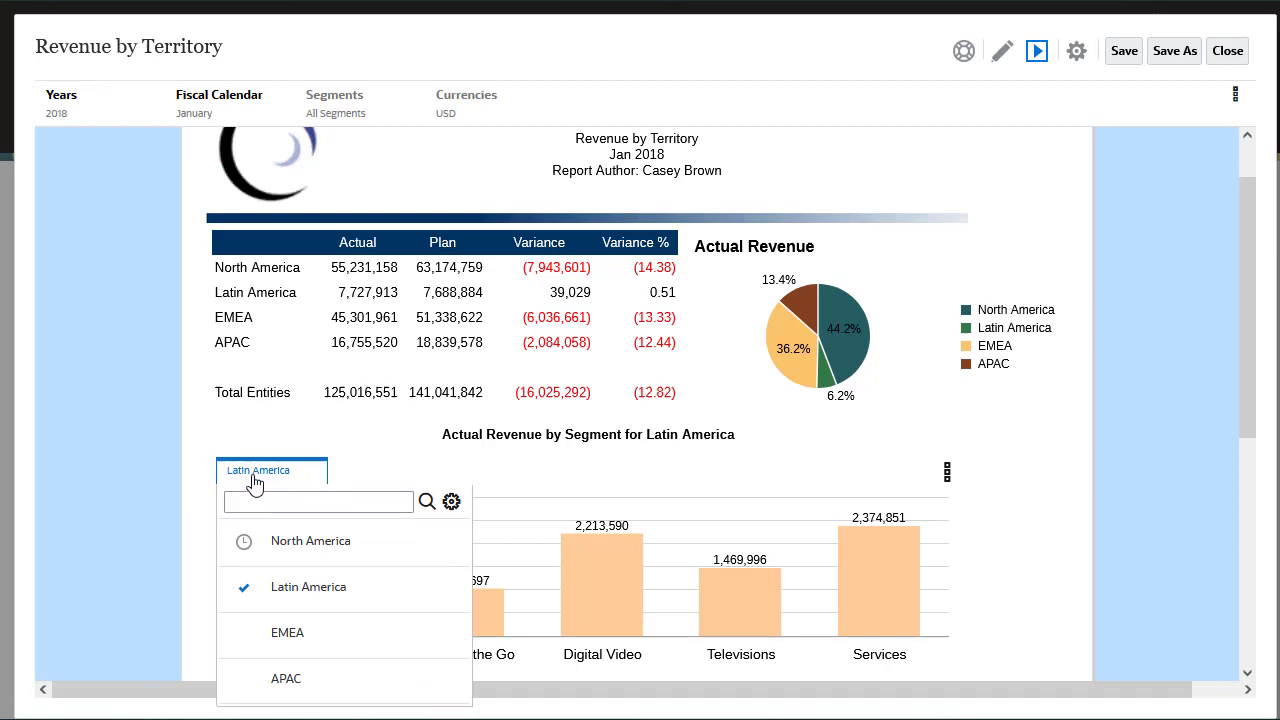
pyautogui.click(248, 541)
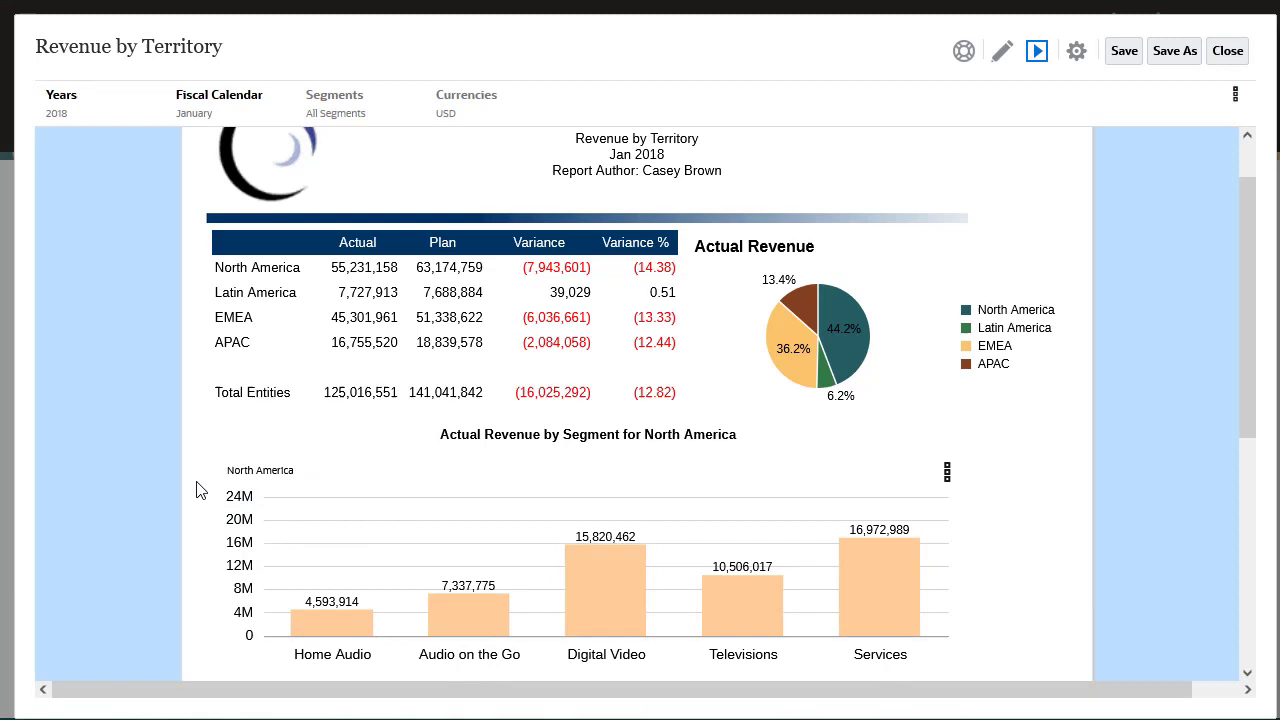
pyautogui.click(1077, 52)
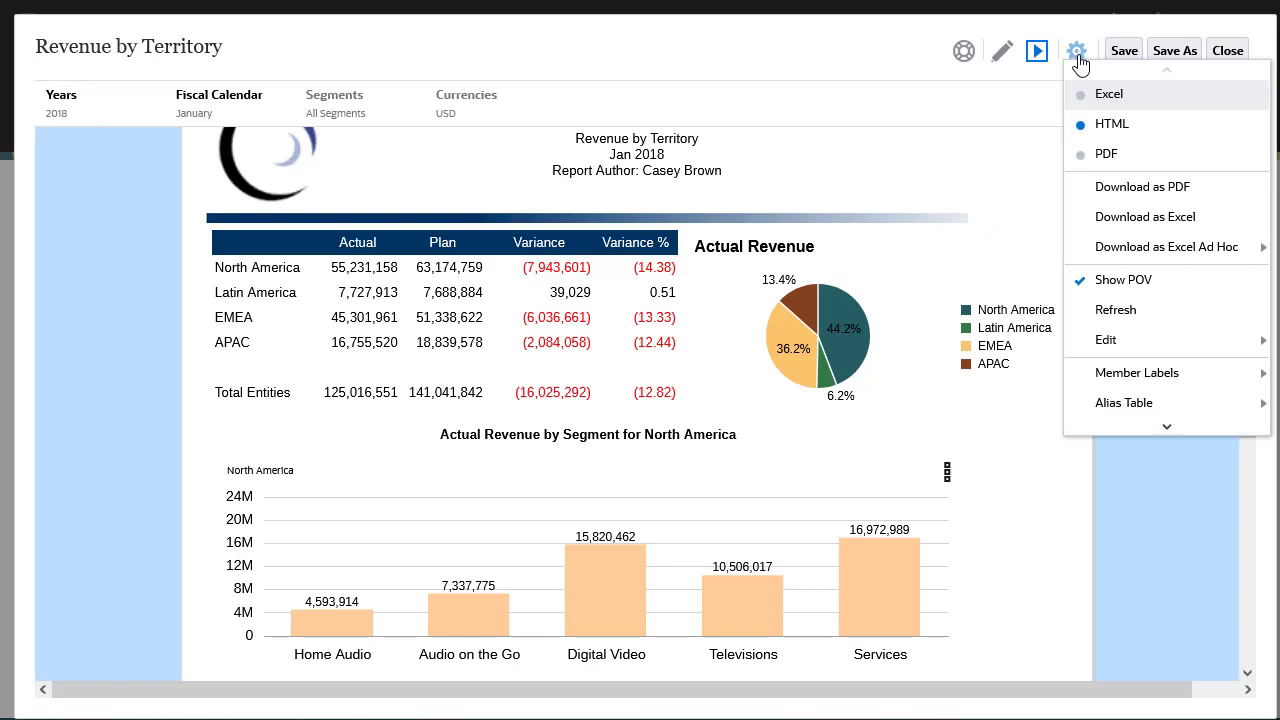
# Hide the POV bar, then browse the gear menu's Member Labels and Alias Table options.
pyautogui.click(1186, 278)
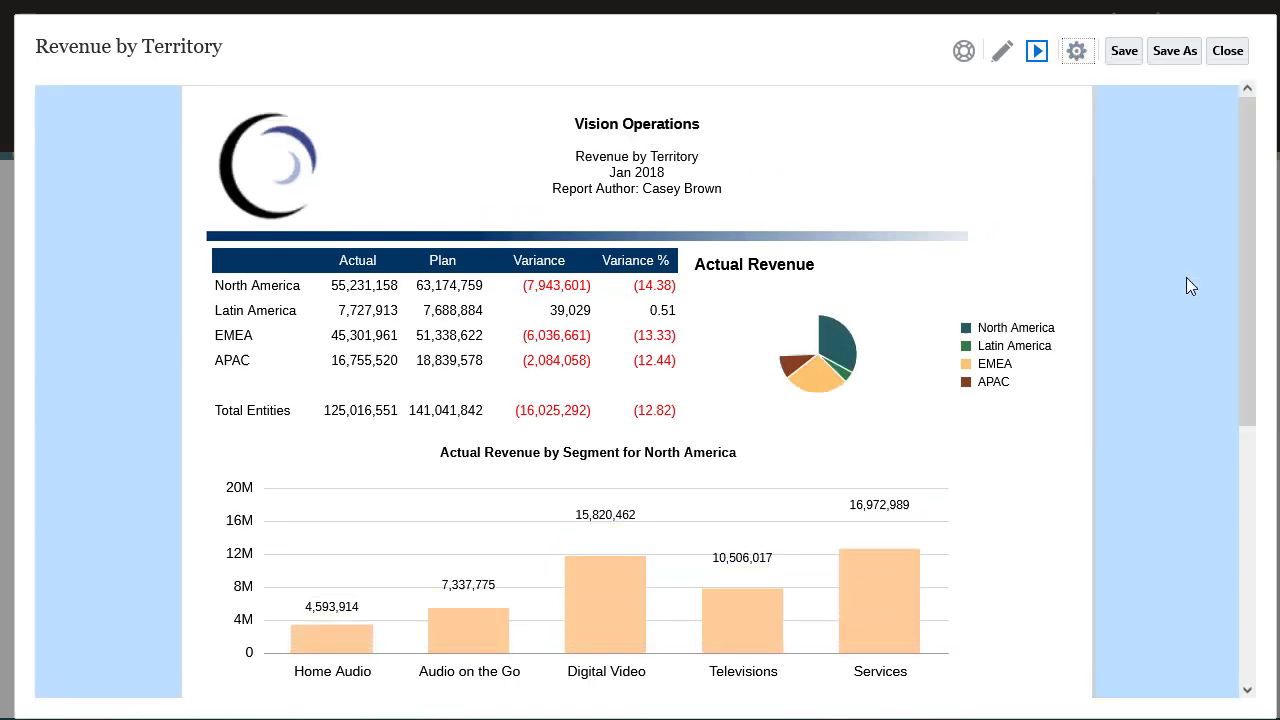
pyautogui.click(1077, 52)
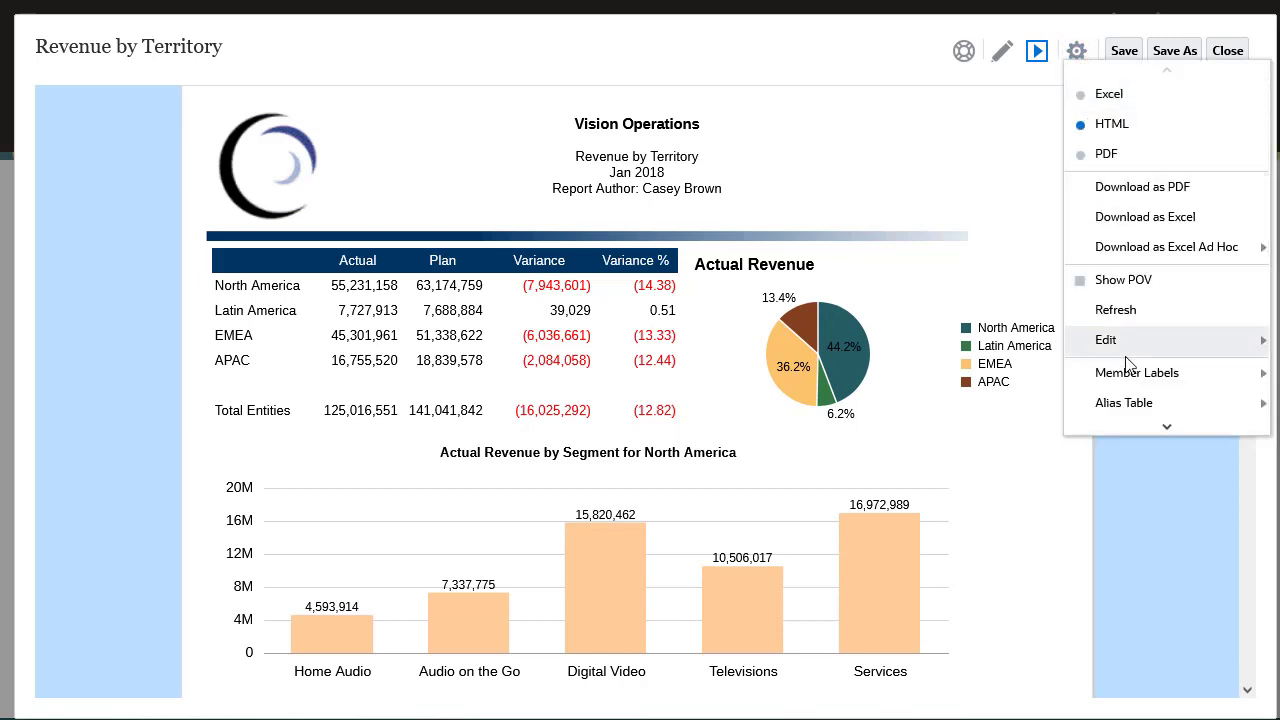
pyautogui.moveTo(1133, 378)
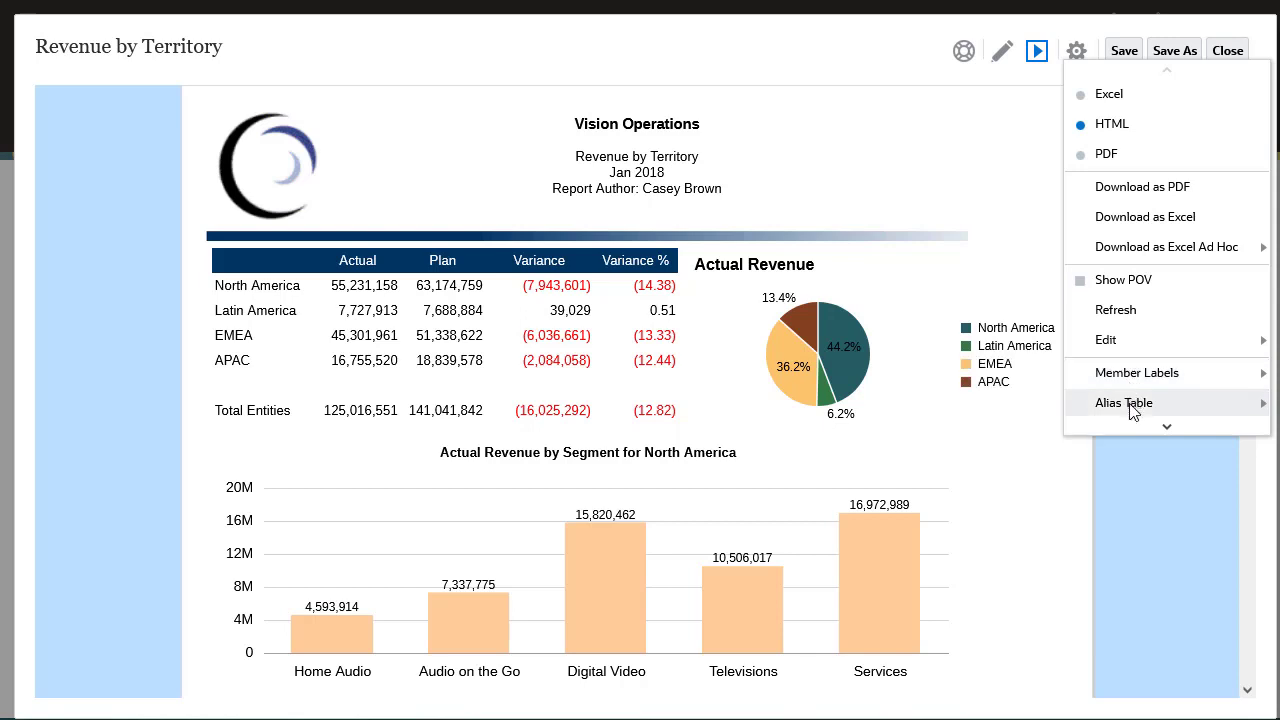
pyautogui.moveTo(1133, 410)
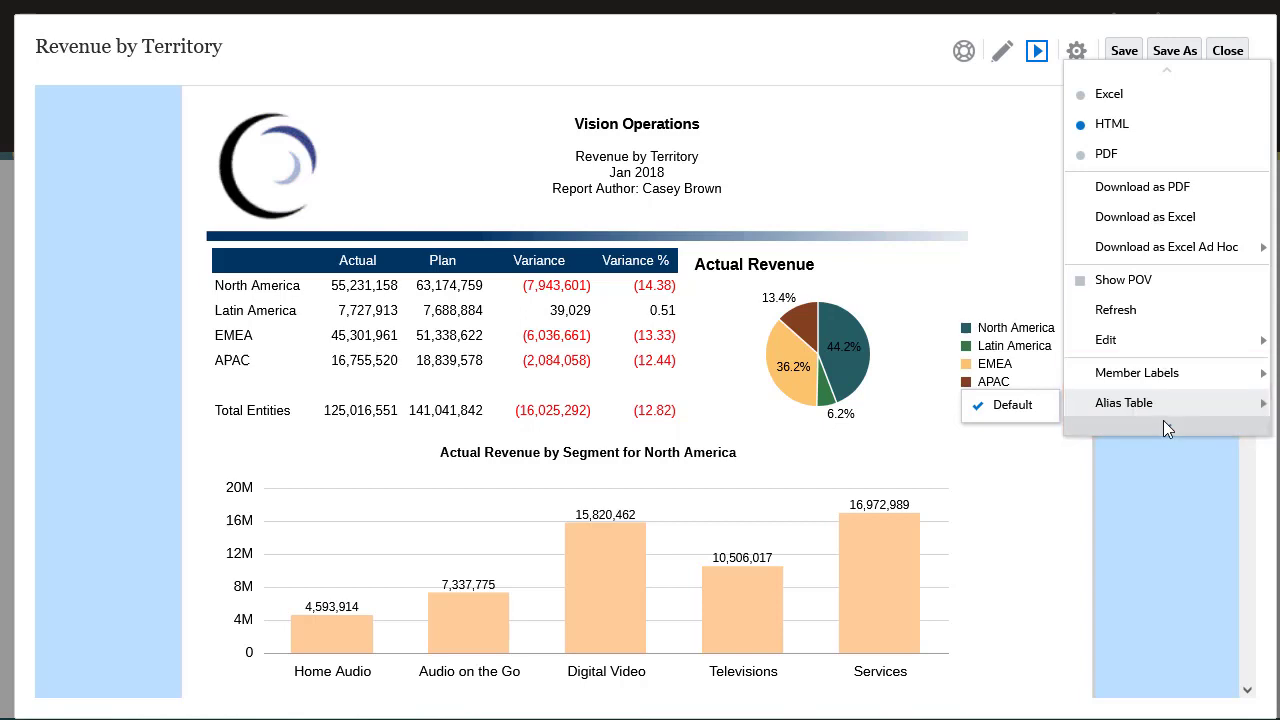
pyautogui.click(1163, 421)
# Save the snapshot as 'Revenue by Territory - January 2018' in My Library, then close the viewer.
pyautogui.click(1212, 404)
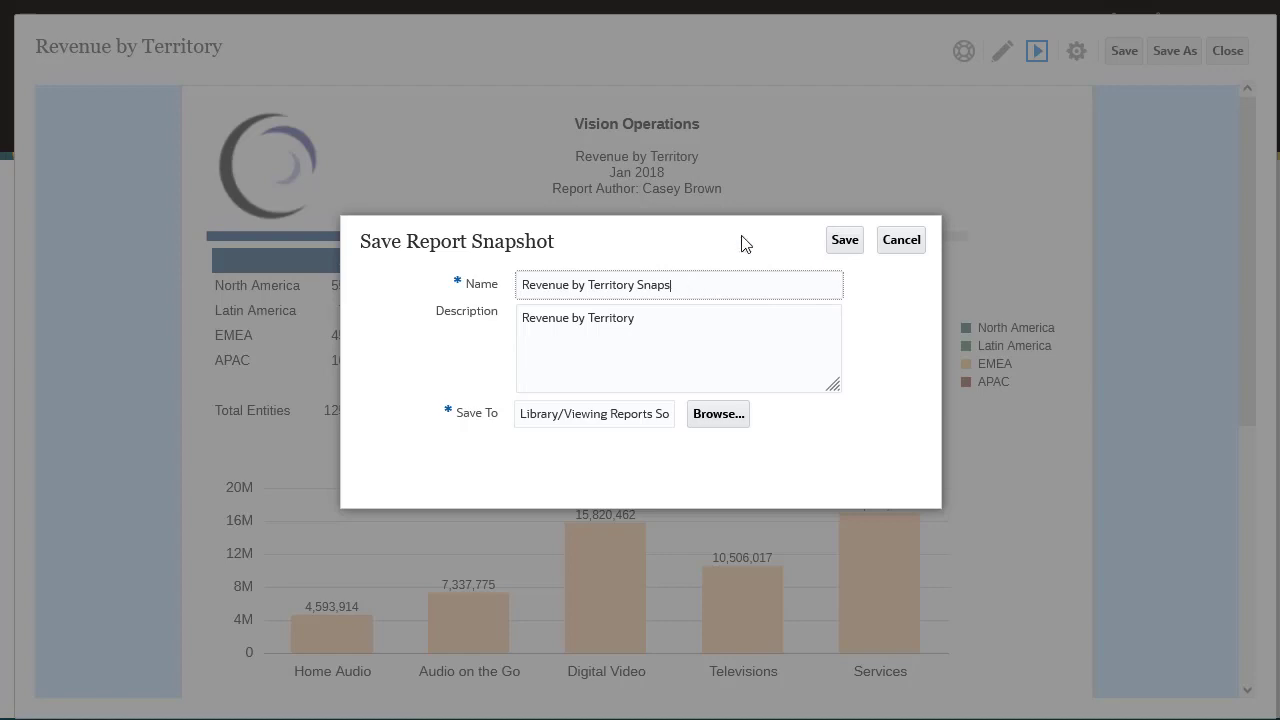
pyautogui.press('BackSpace')
pyautogui.press('BackSpace')
pyautogui.press('BackSpace')
pyautogui.press('BackSpace')
pyautogui.press('BackSpace')
pyautogui.write('- January 2018')
pyautogui.click(724, 414)
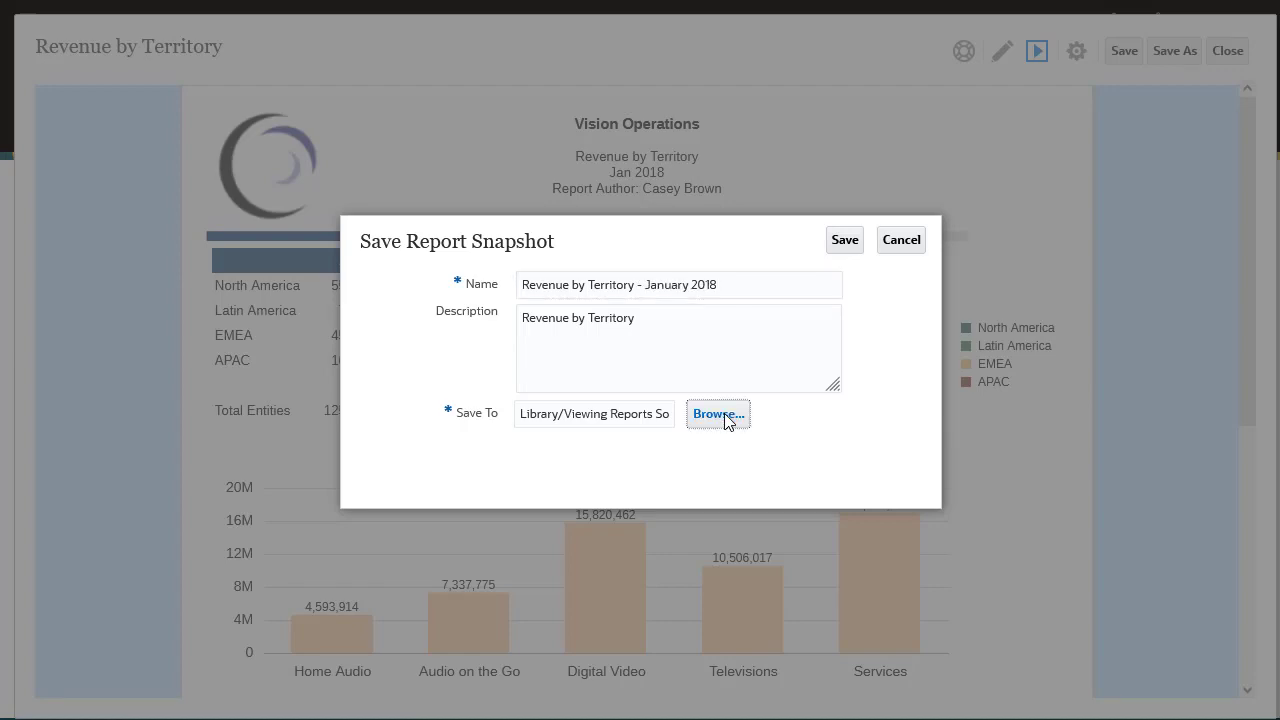
pyautogui.click(1023, 77)
pyautogui.click(852, 240)
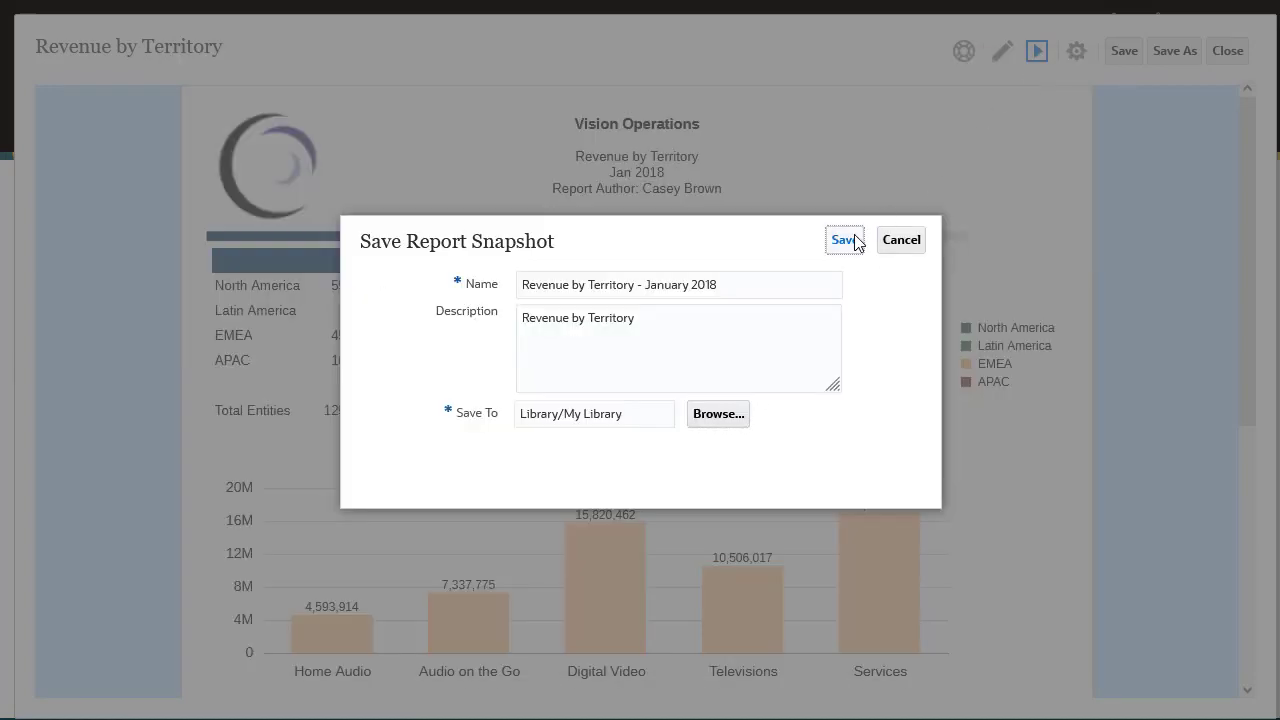
pyautogui.click(1226, 50)
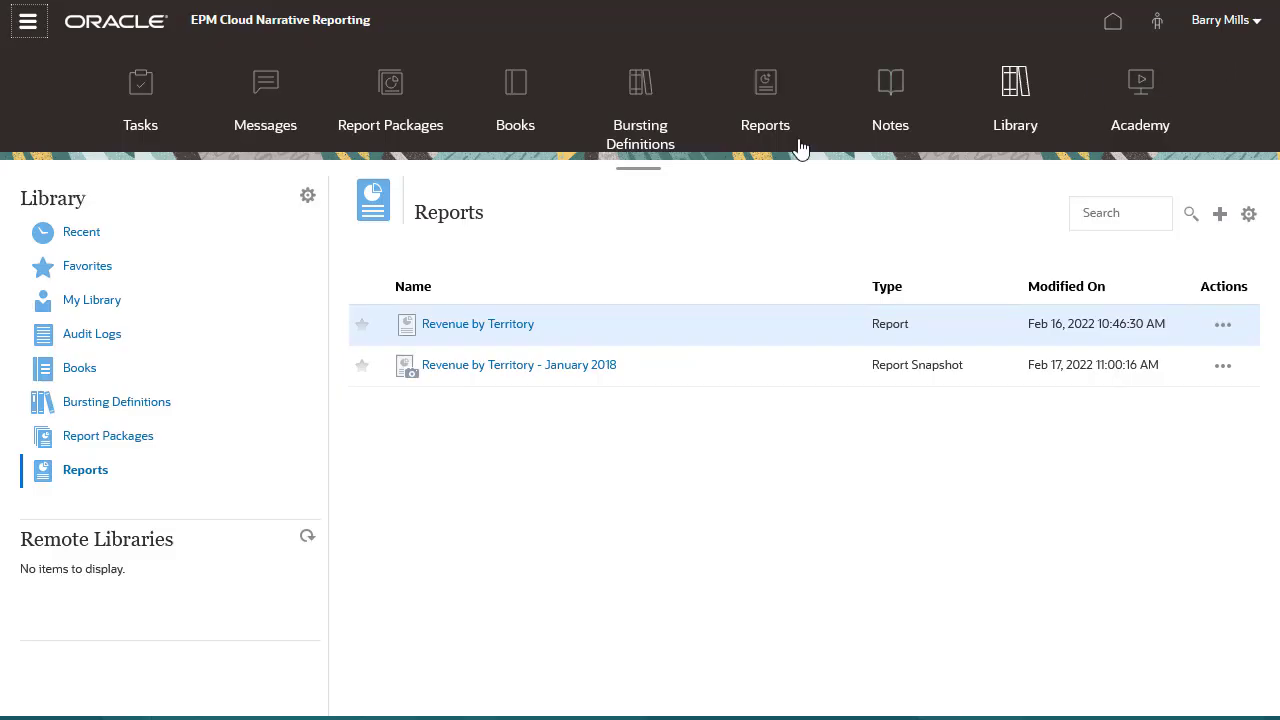
pyautogui.click(210, 299)
# Open the Revenue by Territory - January 2018 snapshot and show its output options.
pyautogui.click(494, 328)
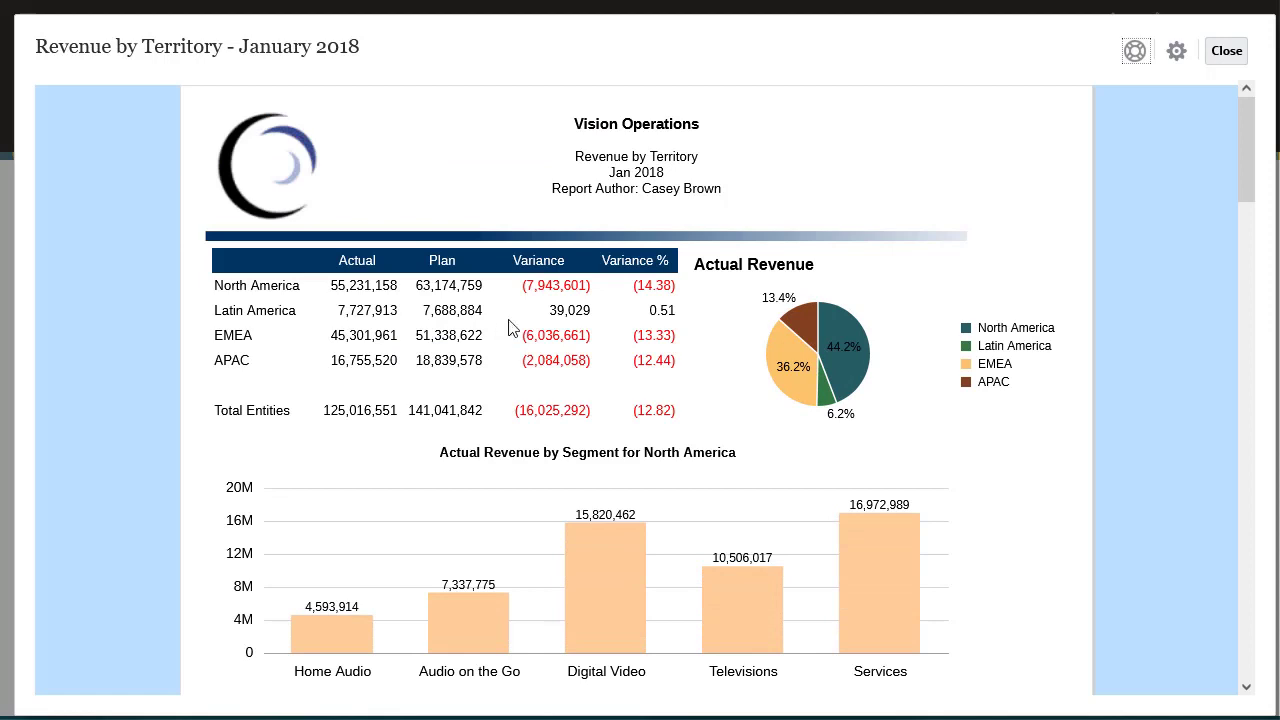
pyautogui.click(1176, 54)
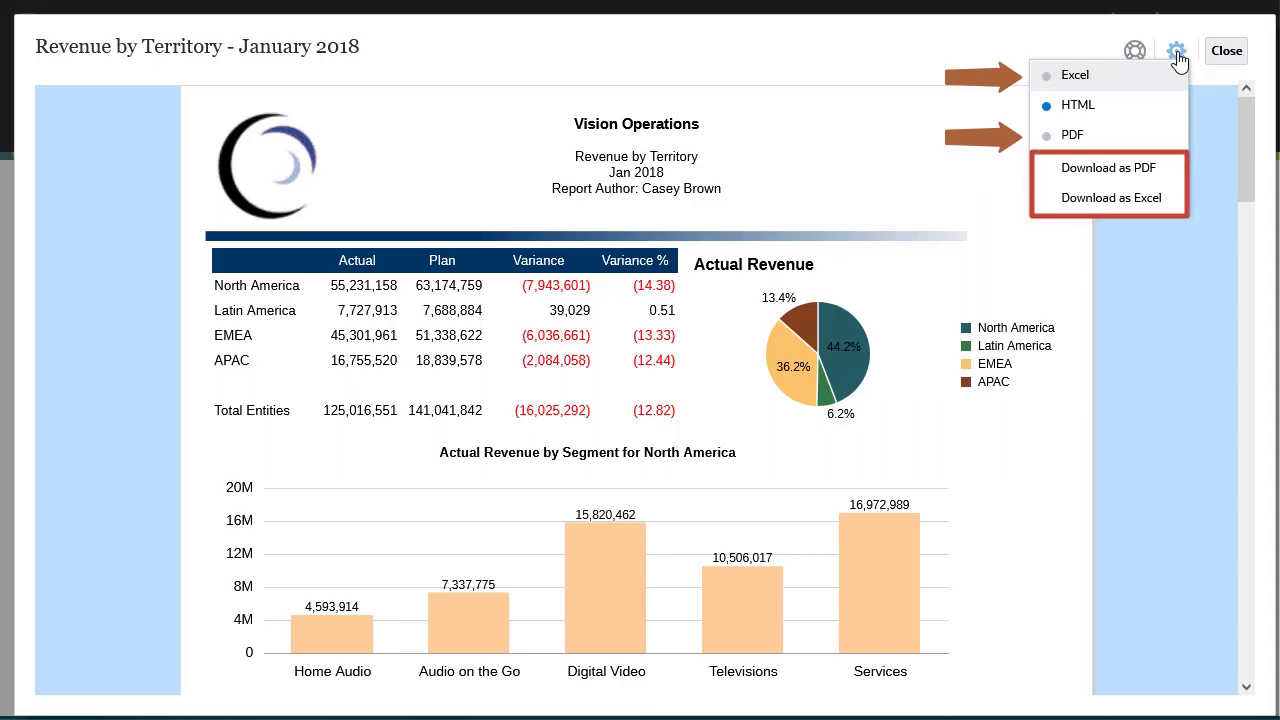
# Render the January 2018 snapshot as PDF and scroll through its pages.
pyautogui.click(1166, 137)
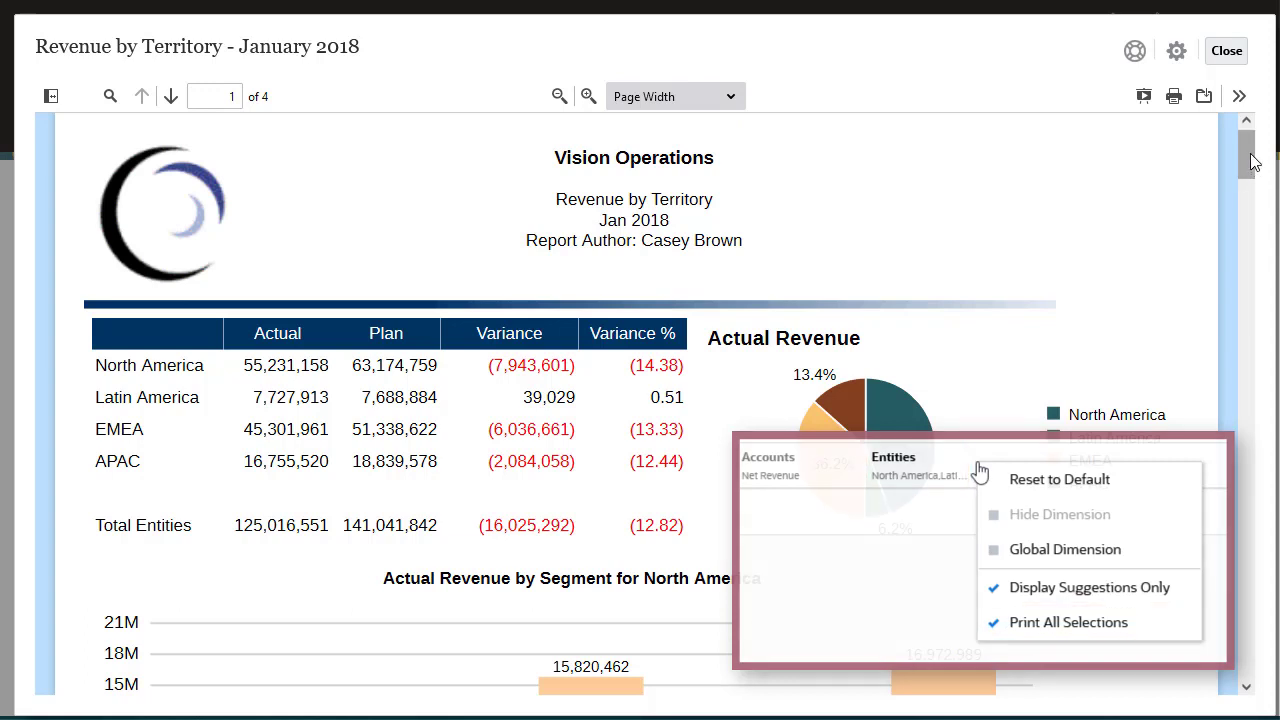
pyautogui.moveTo(1252, 160); pyautogui.dragTo(1236, 608)
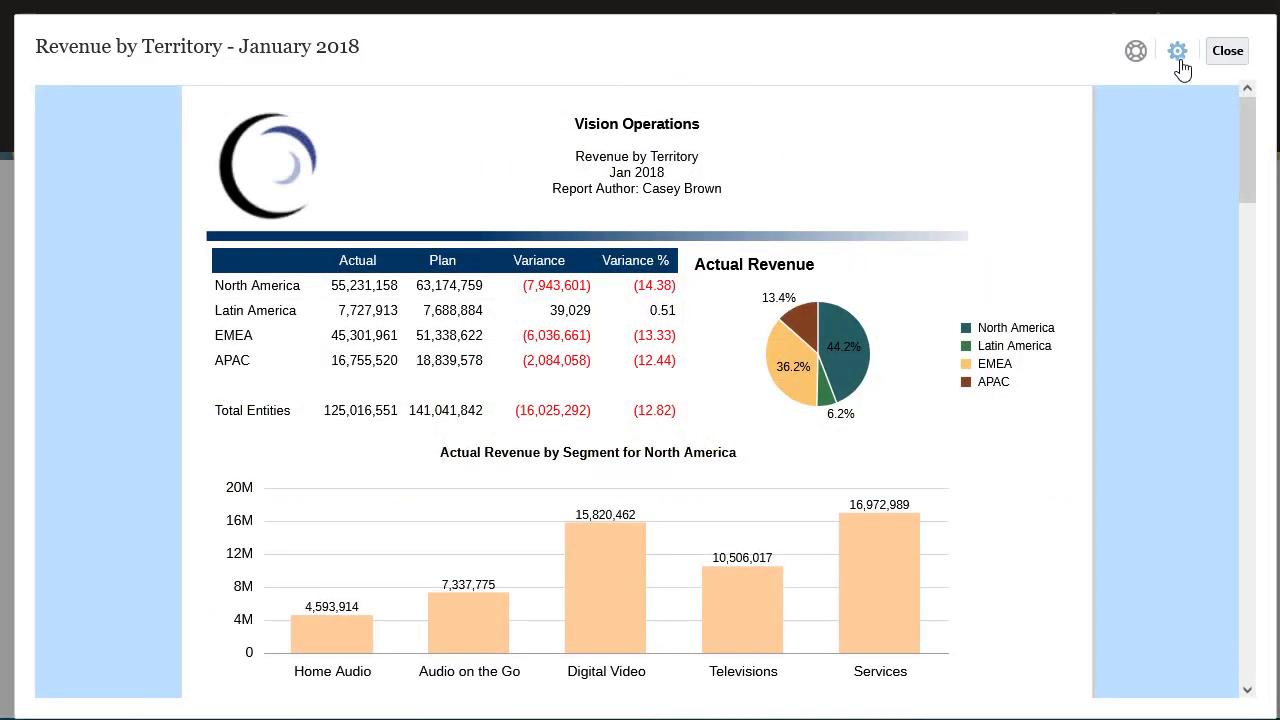
# Download the snapshot as Excel and open it directly in Excel 2016.
pyautogui.click(1177, 55)
pyautogui.click(1131, 73)
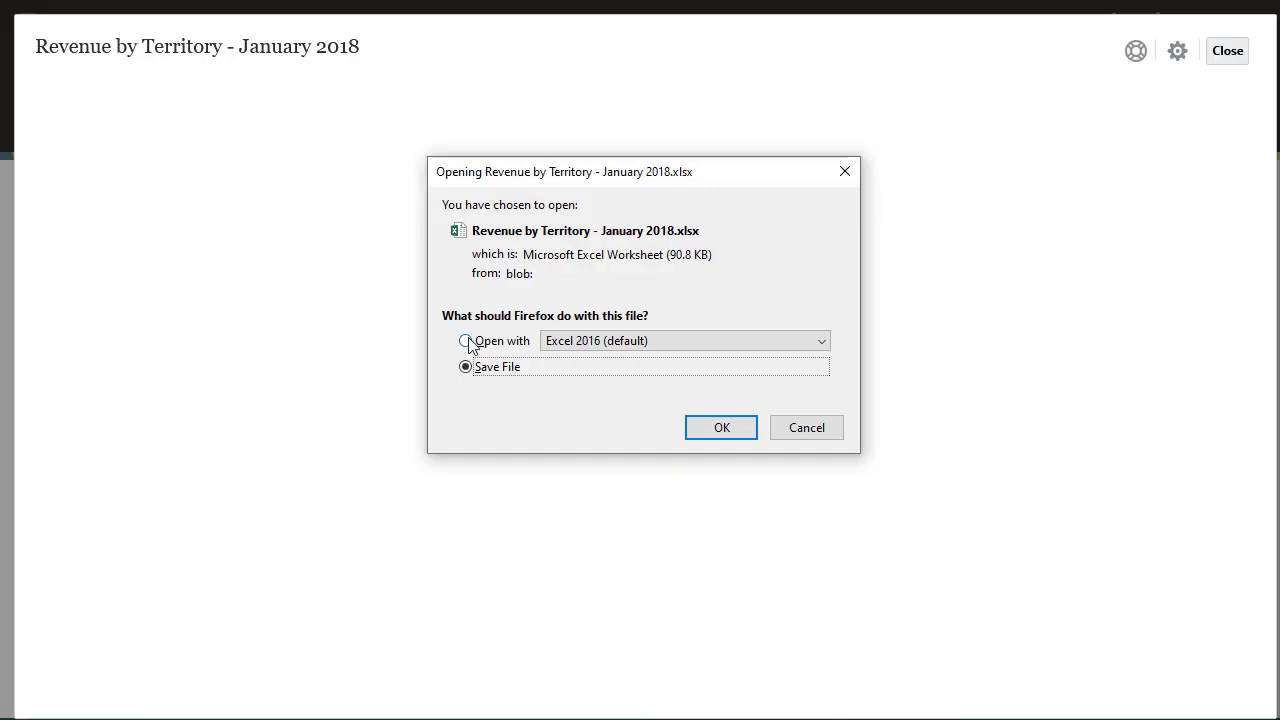
pyautogui.click(465, 340)
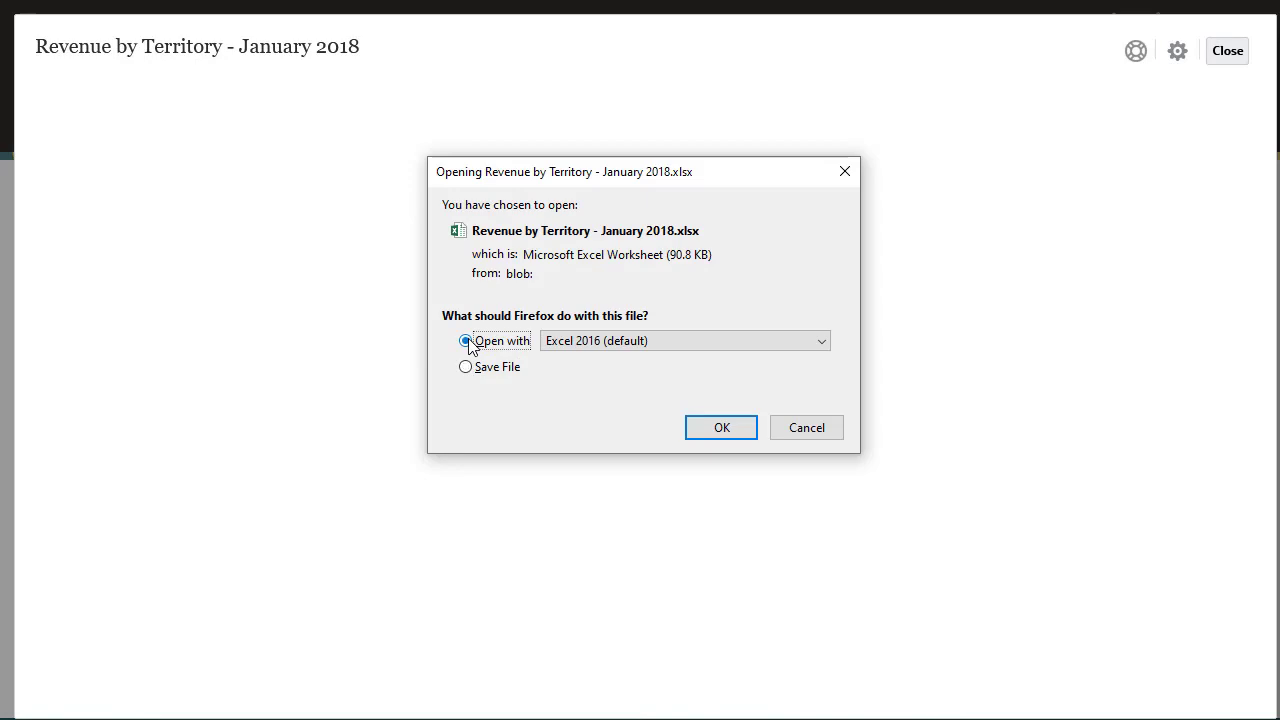
pyautogui.click(719, 428)
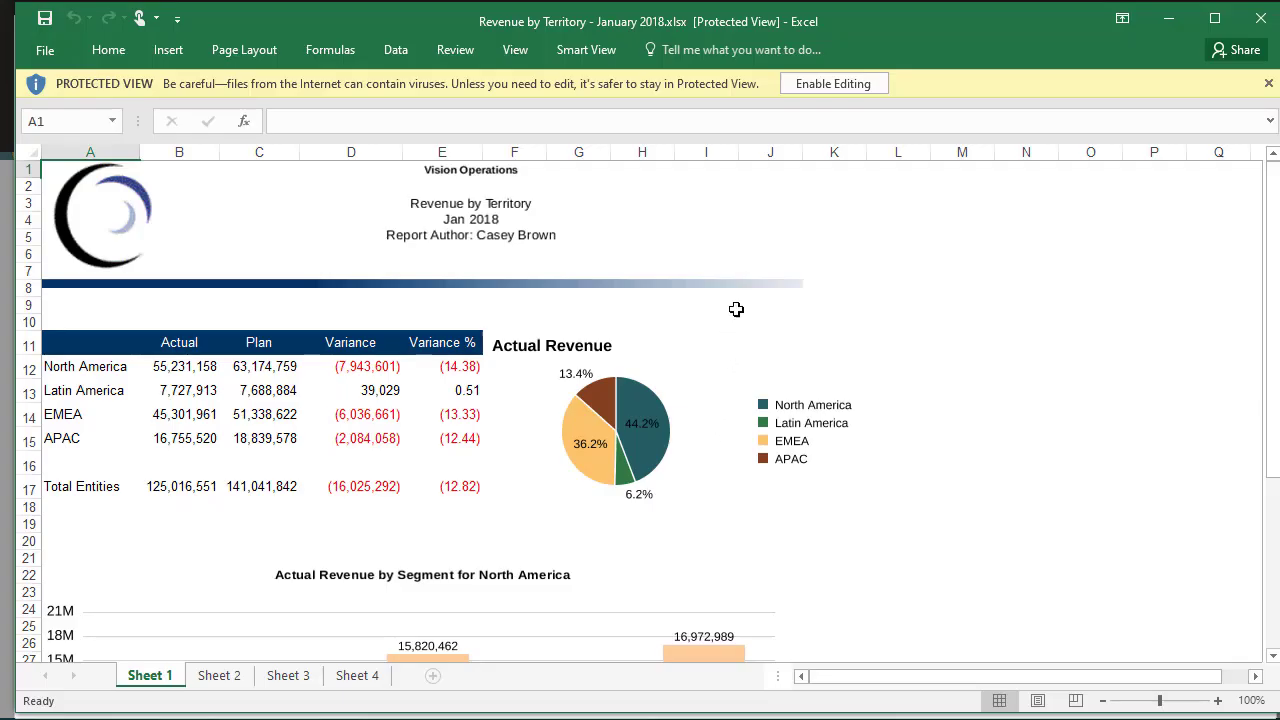
# Enable editing and review the Latin America, EMEA and APAC charts on Sheets 2–4.
pyautogui.click(829, 88)
pyautogui.moveTo(1264, 378); pyautogui.dragTo(1249, 545)
pyautogui.click(210, 681)
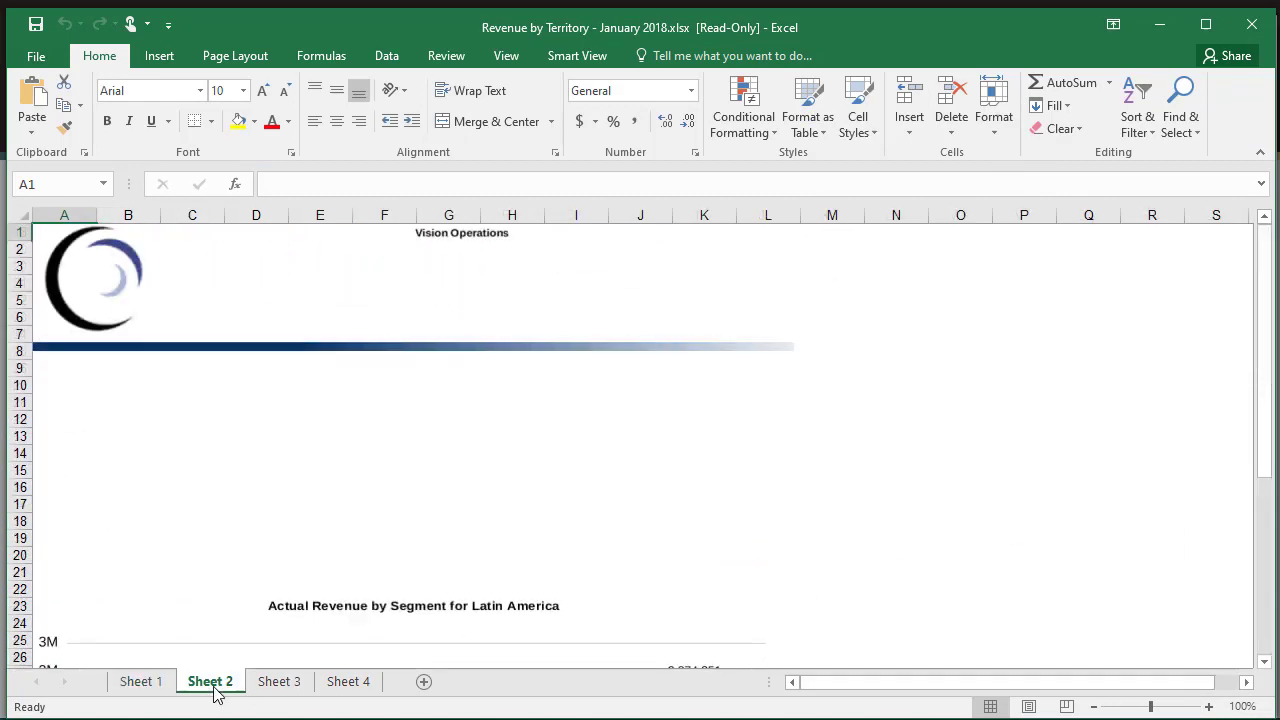
pyautogui.moveTo(1264, 350); pyautogui.dragTo(1262, 526)
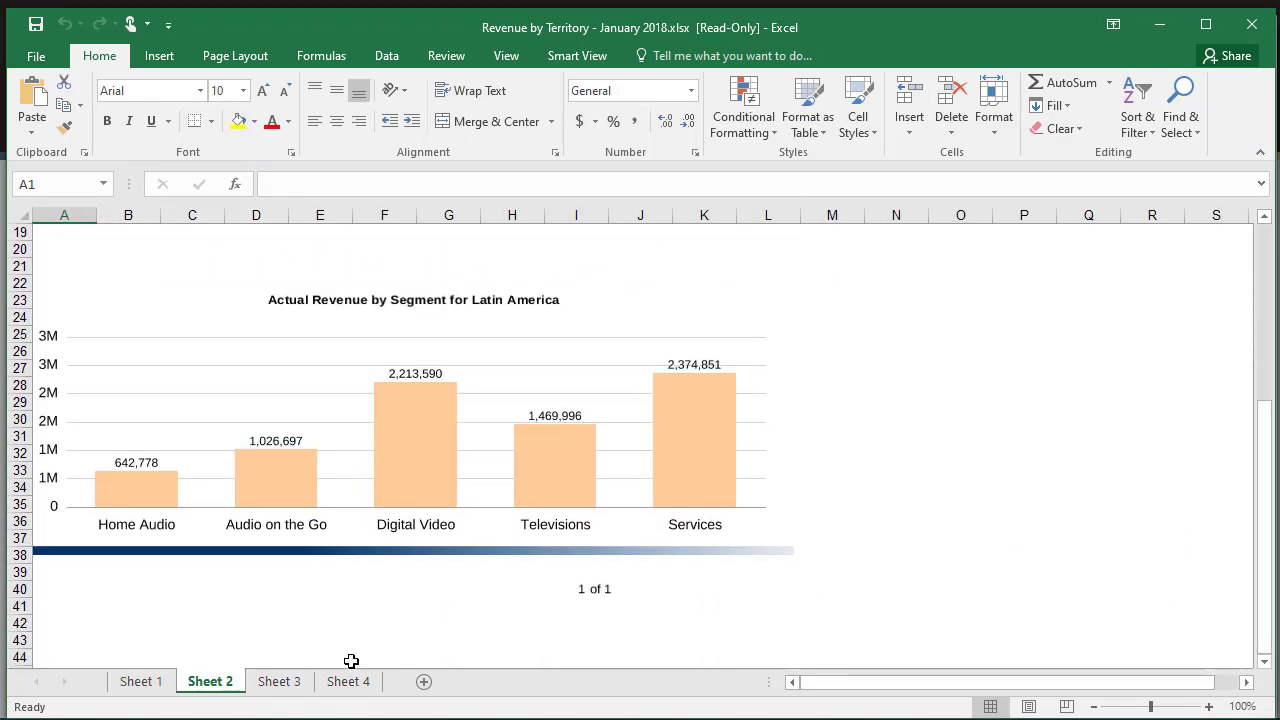
pyautogui.click(292, 682)
pyautogui.moveTo(1262, 405); pyautogui.dragTo(1262, 580)
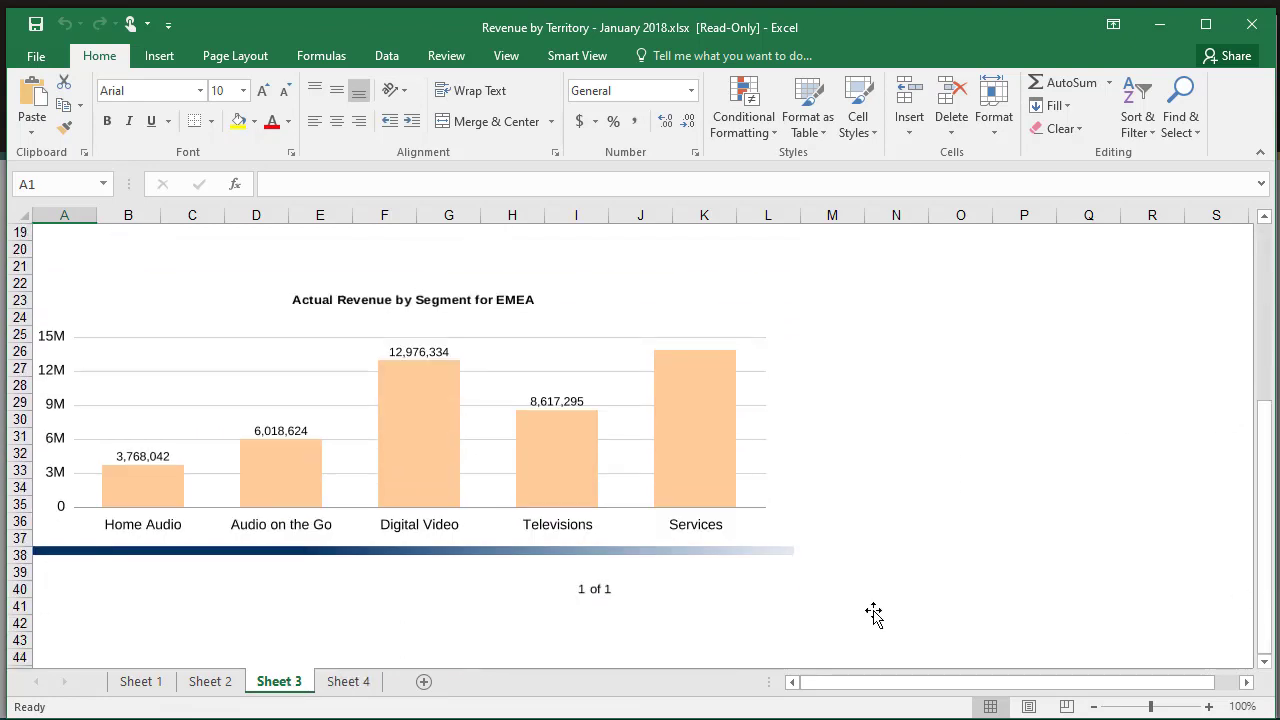
pyautogui.click(350, 682)
pyautogui.moveTo(1266, 363); pyautogui.dragTo(1266, 540)
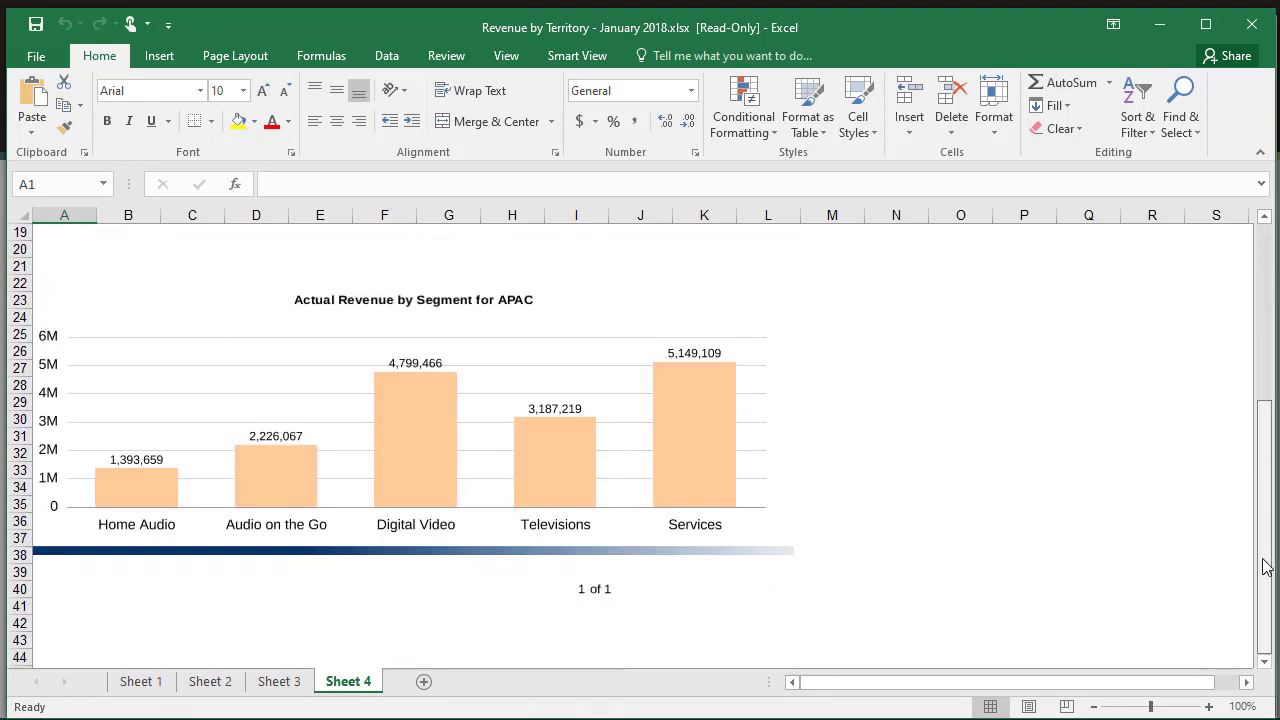